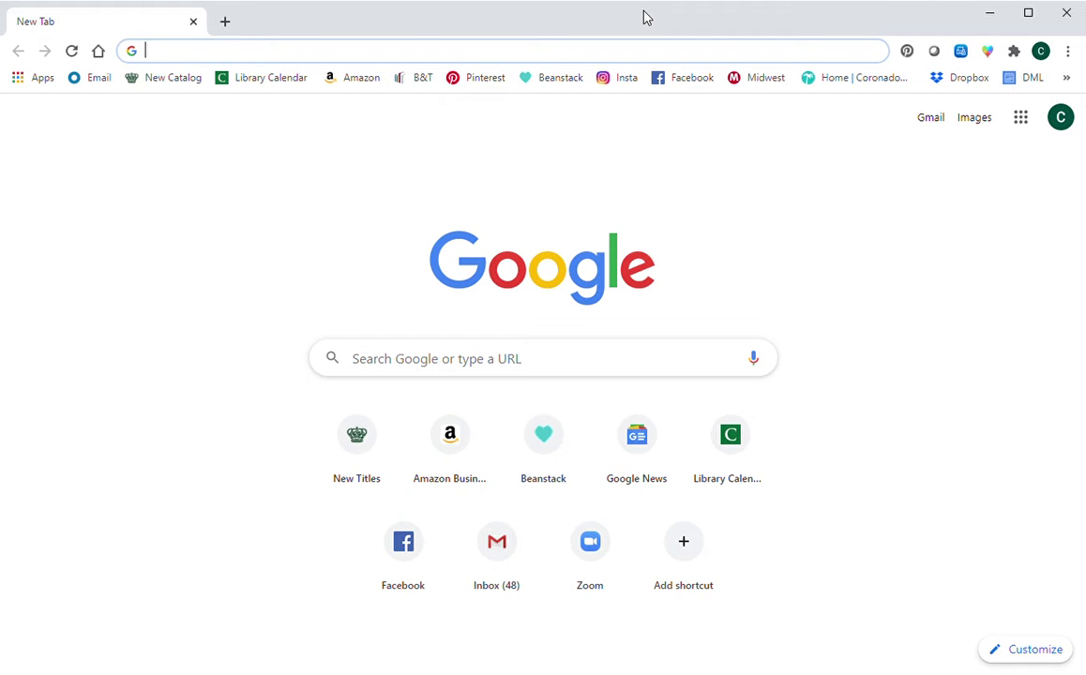
Go to coronadolibrary.org and open the Teen Library page of the Coronado Public Library.
text(coronadolib)
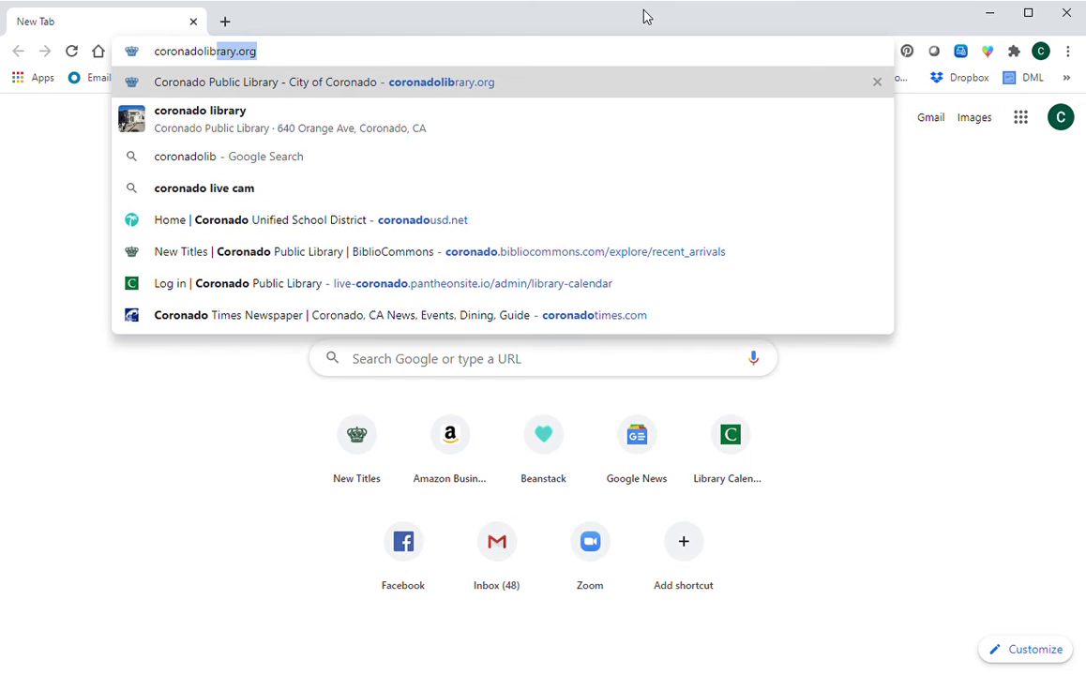
key(Return)
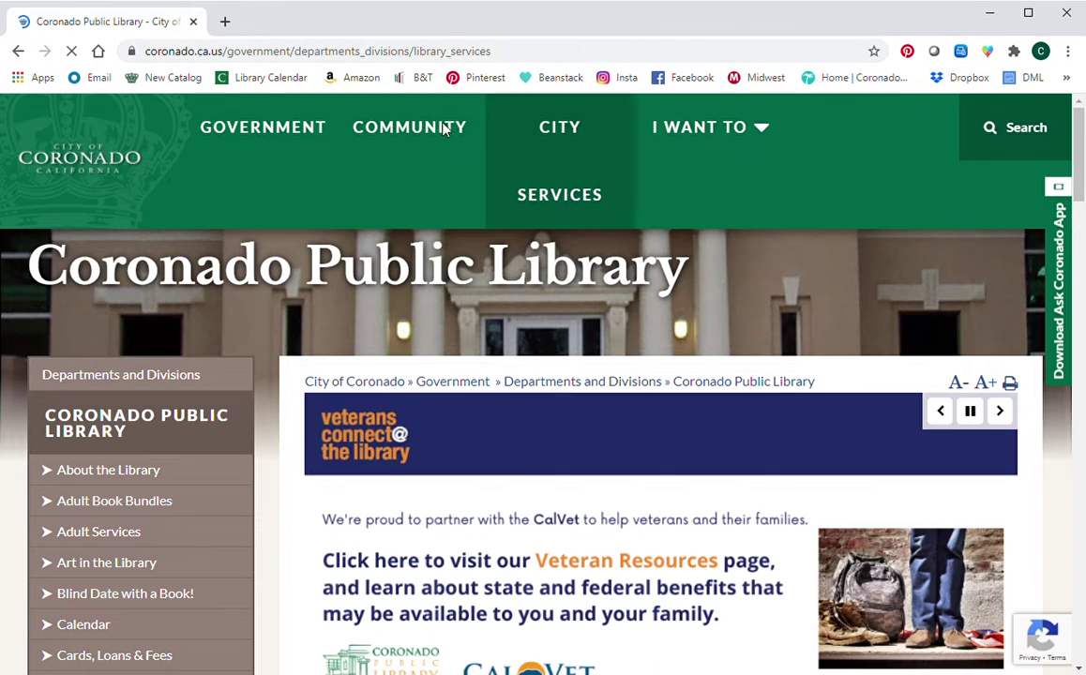
scroll(303, 218, down, 5)
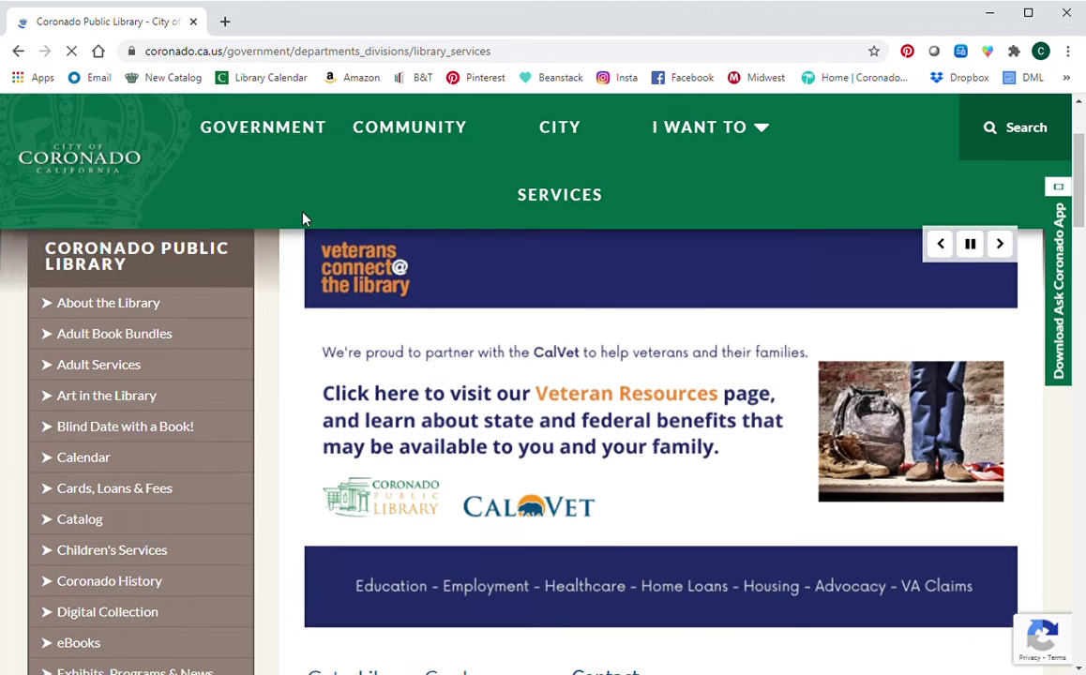
scroll(303, 219, down, 1)
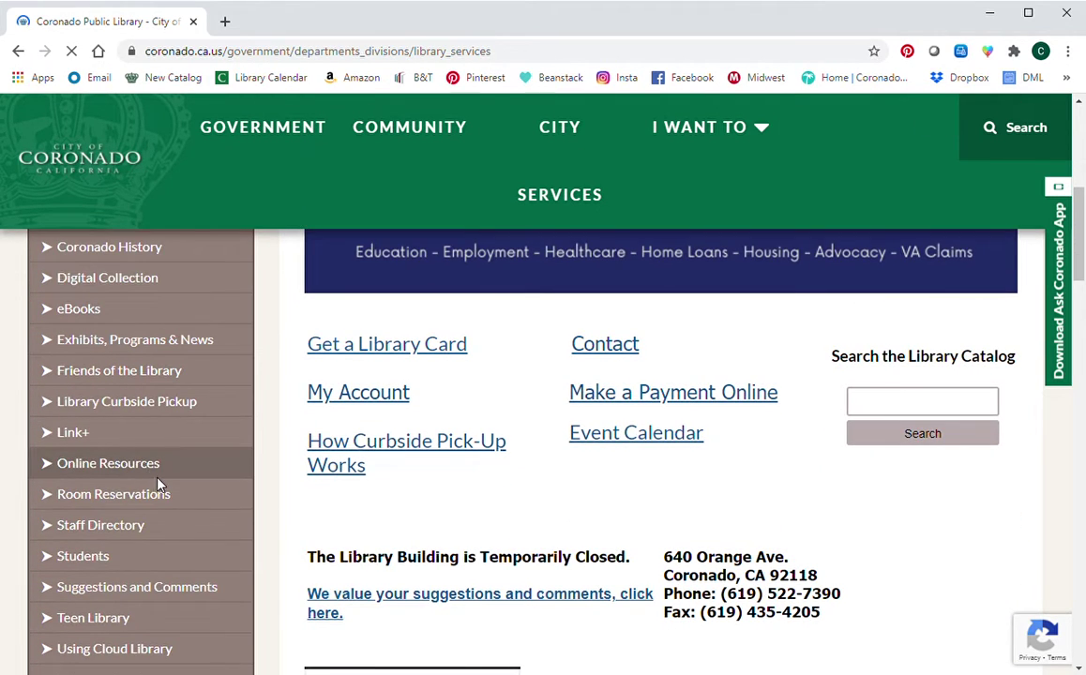
scroll(158, 483, down, 1)
click(119, 538)
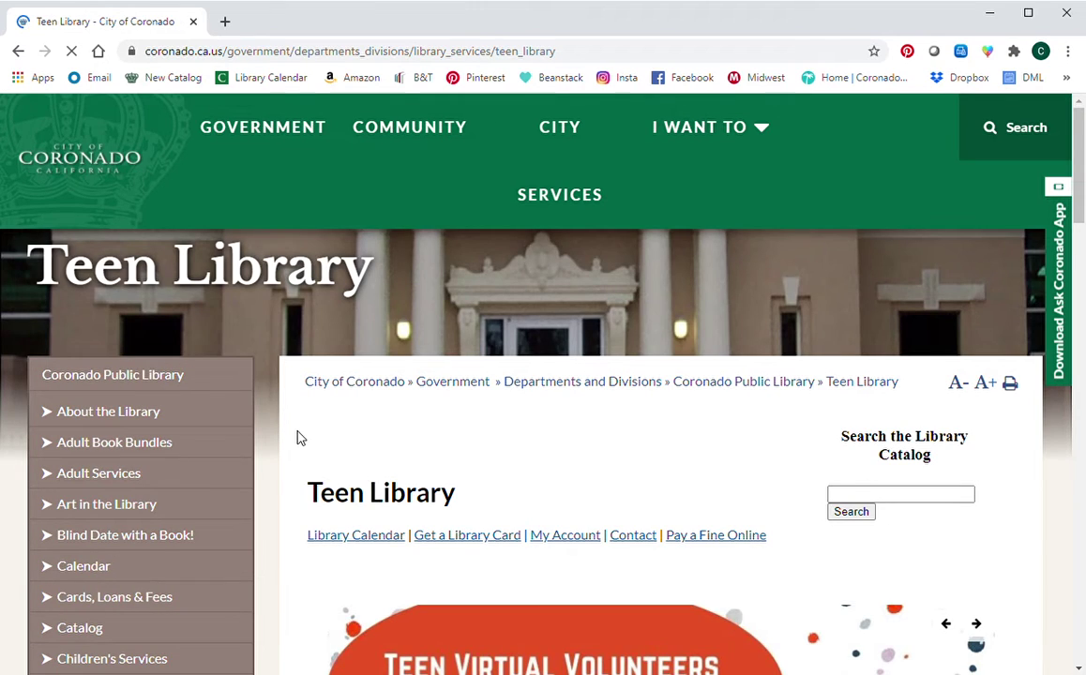
Open the Explora High & Middle School database from the Study, College & Career Guides.
scroll(298, 436, down, 5)
scroll(298, 434, down, 3)
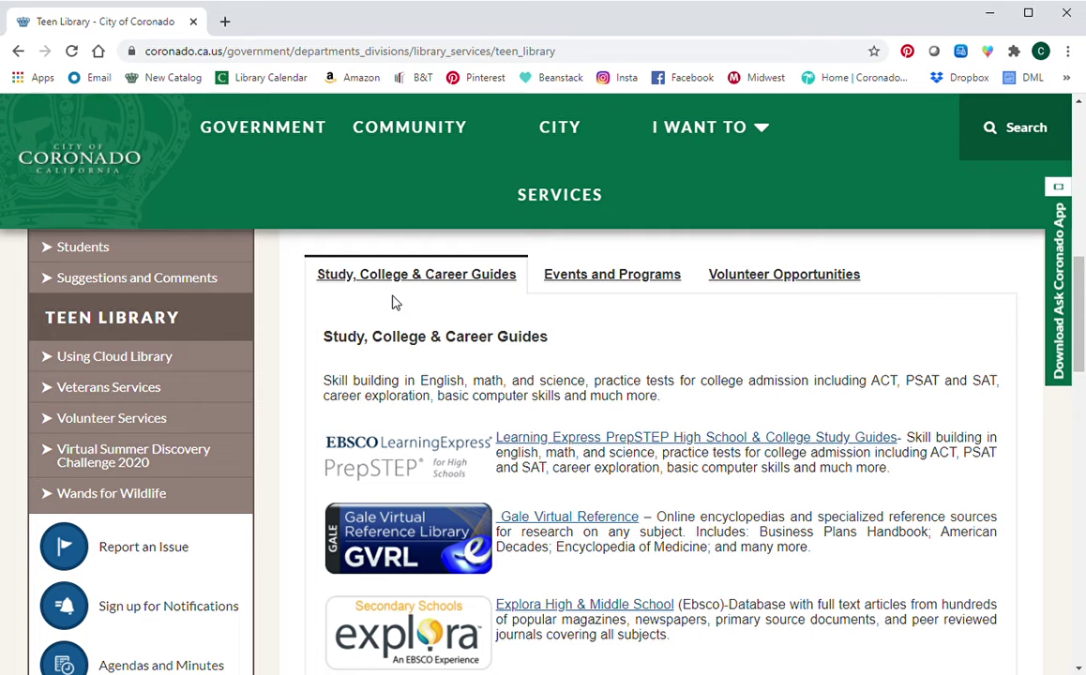
scroll(394, 302, down, 2)
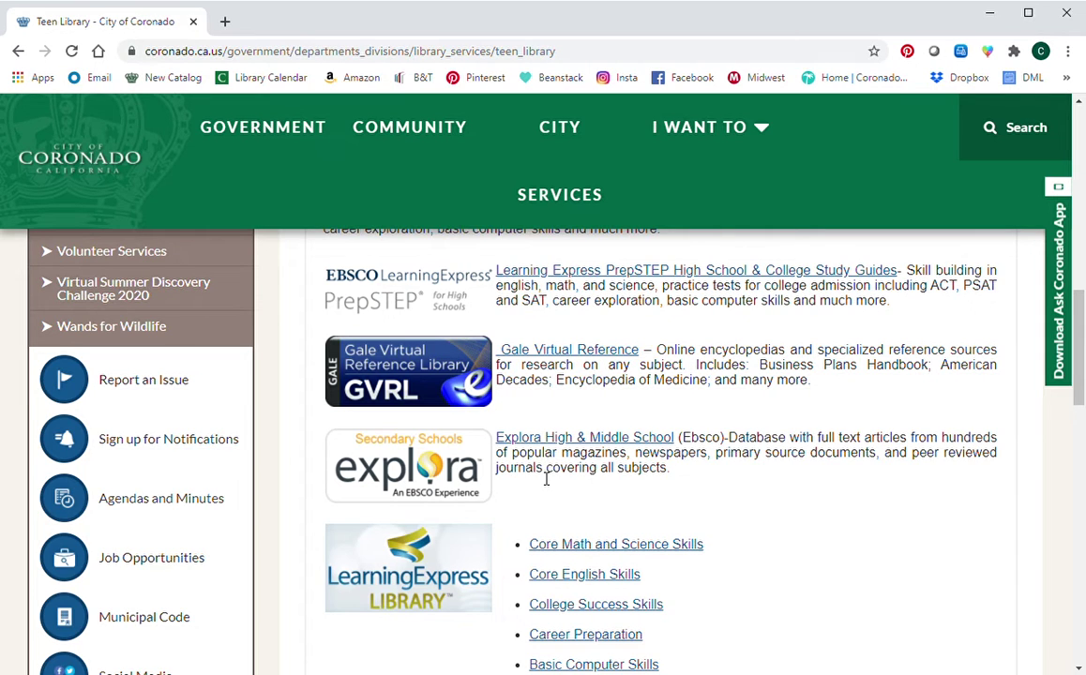
click(608, 441)
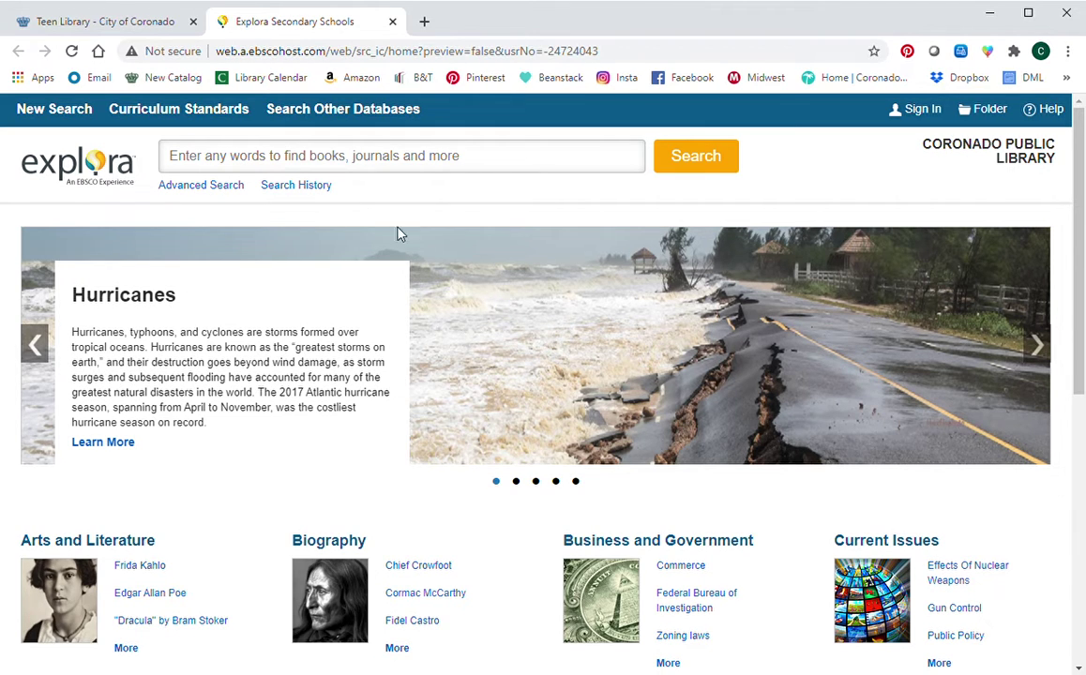
Look through the results for the Chief Crowfoot topic under Biography and return to the Explora home page.
click(314, 167)
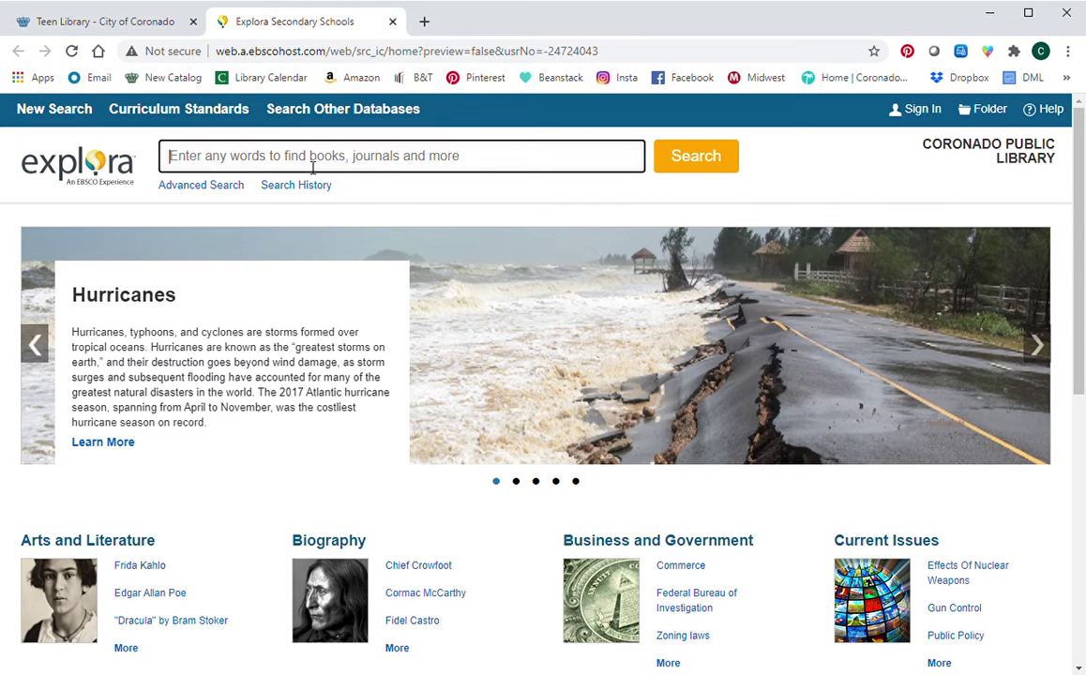
scroll(461, 312, down, 3)
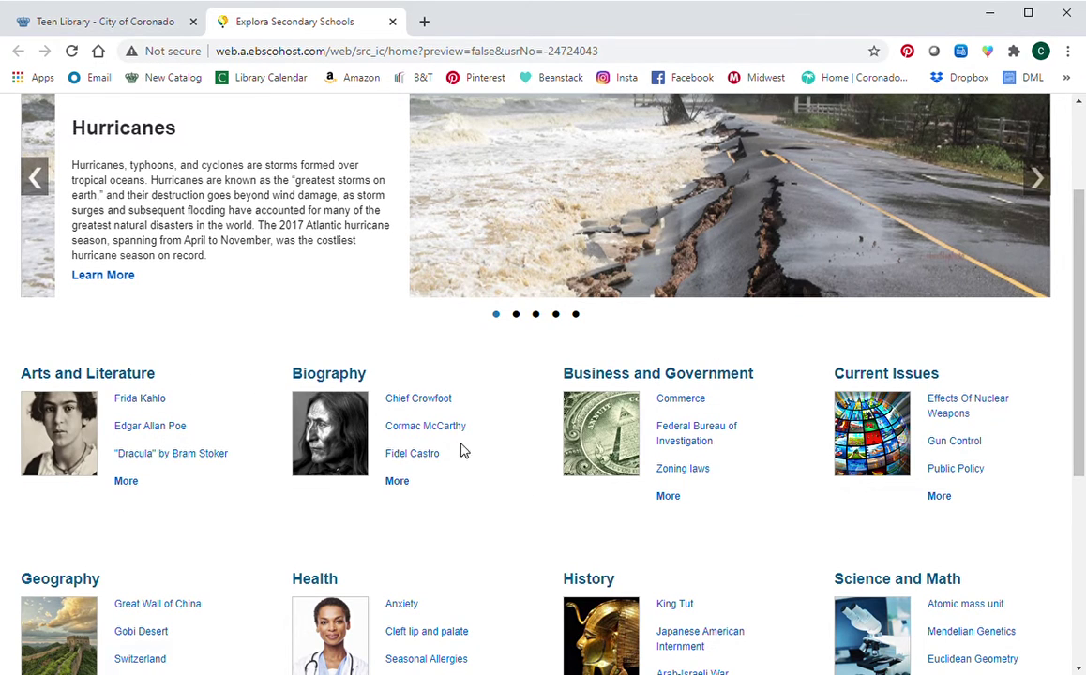
click(435, 406)
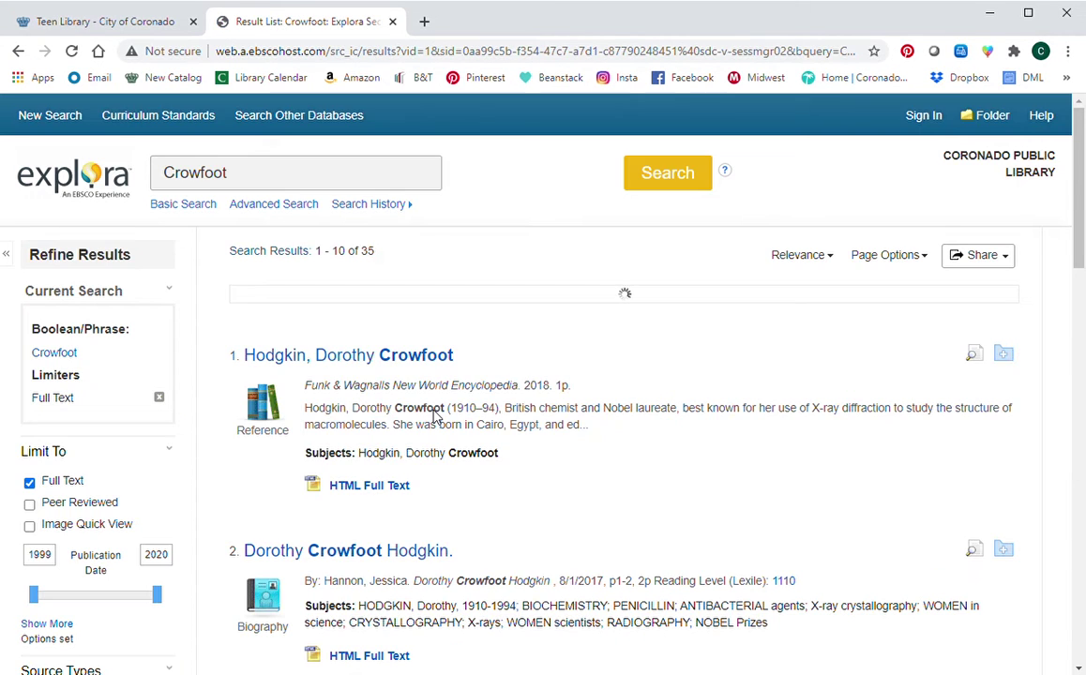
scroll(458, 514, down, 1)
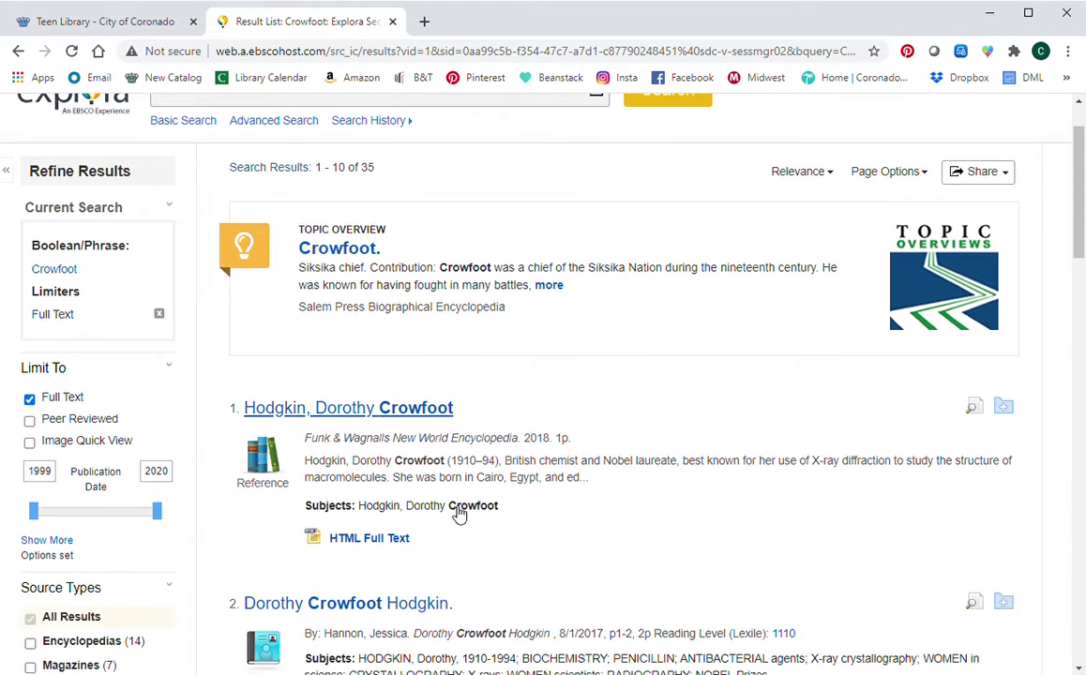
scroll(459, 513, down, 4)
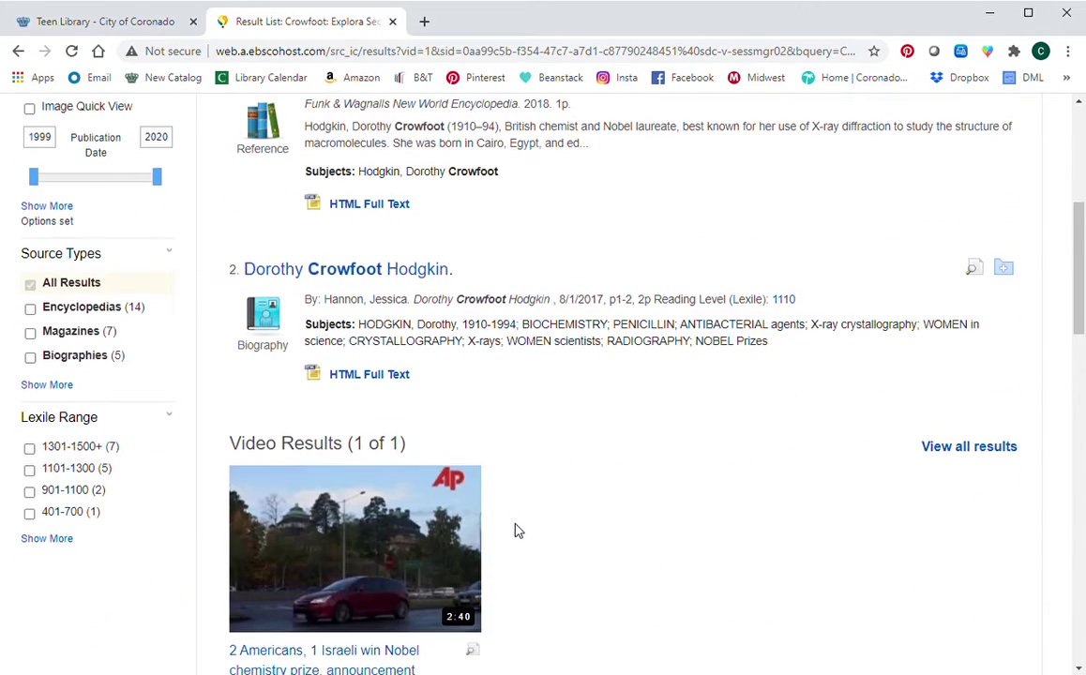
scroll(514, 531, down, 2)
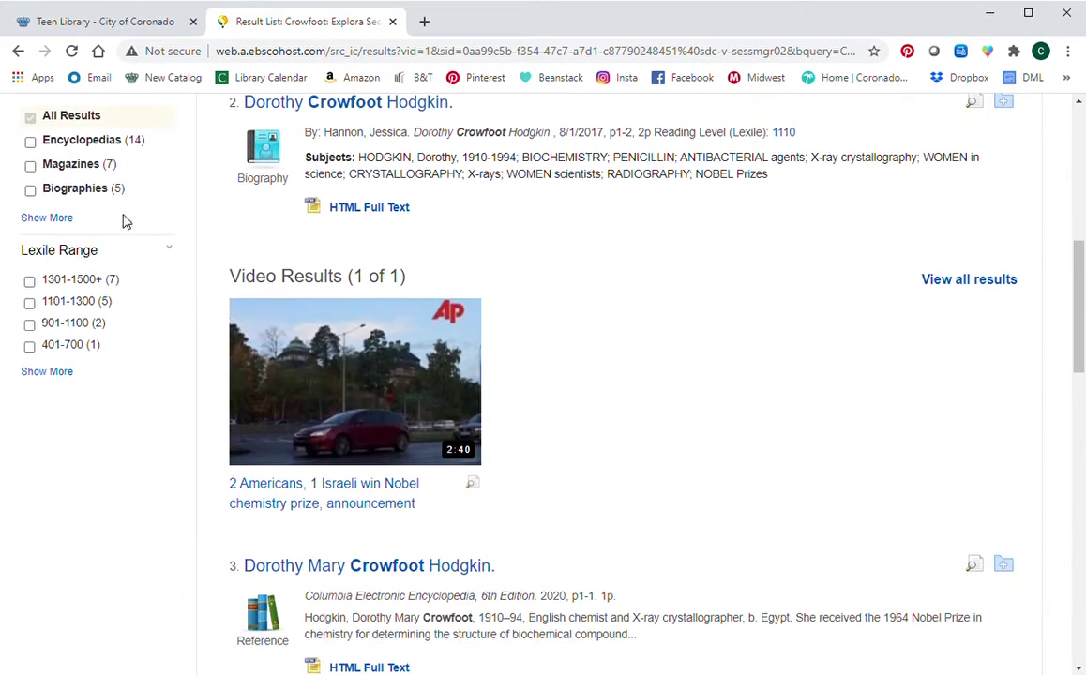
click(18, 54)
scroll(261, 445, up, 2)
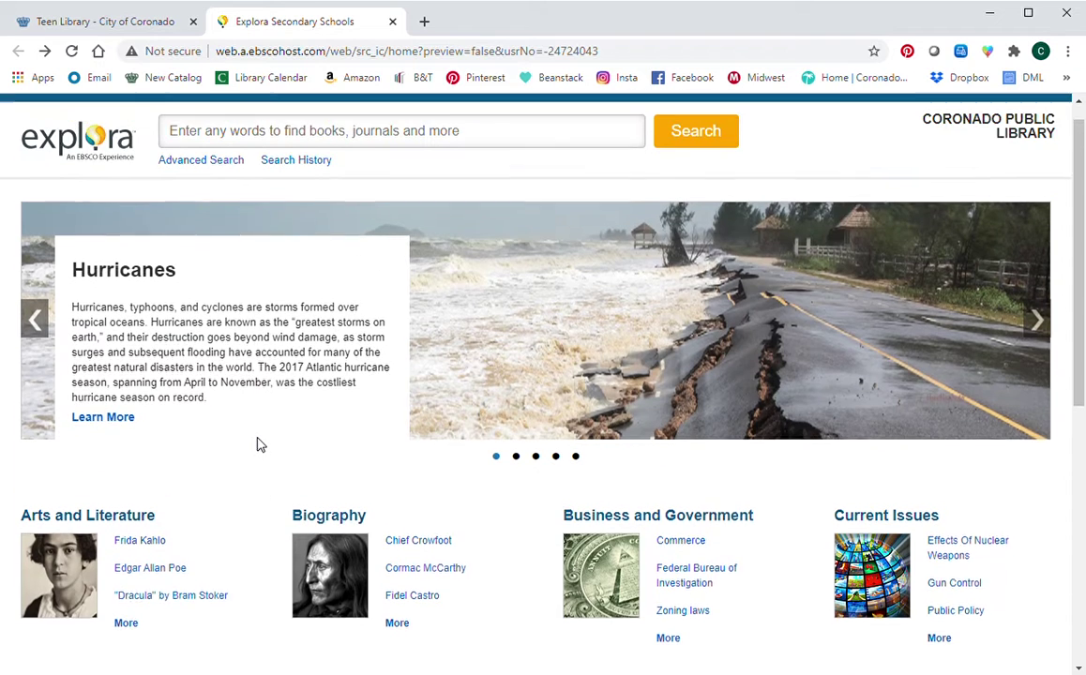
scroll(261, 445, up, 1)
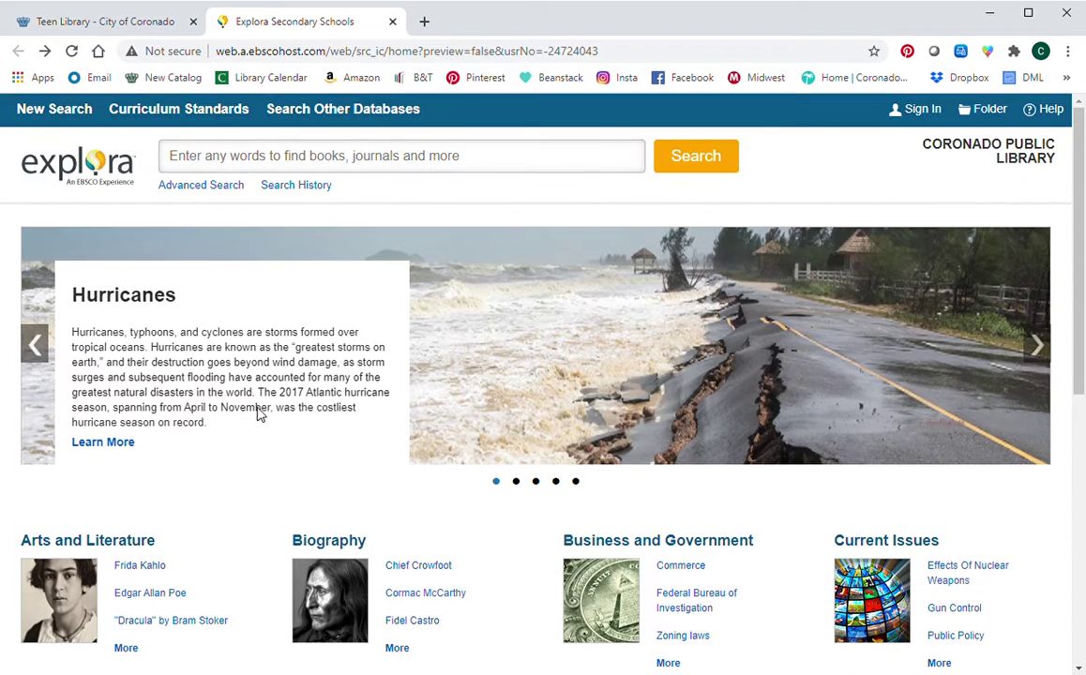
Search Explora for the suggested term "roanoke colony".
click(245, 170)
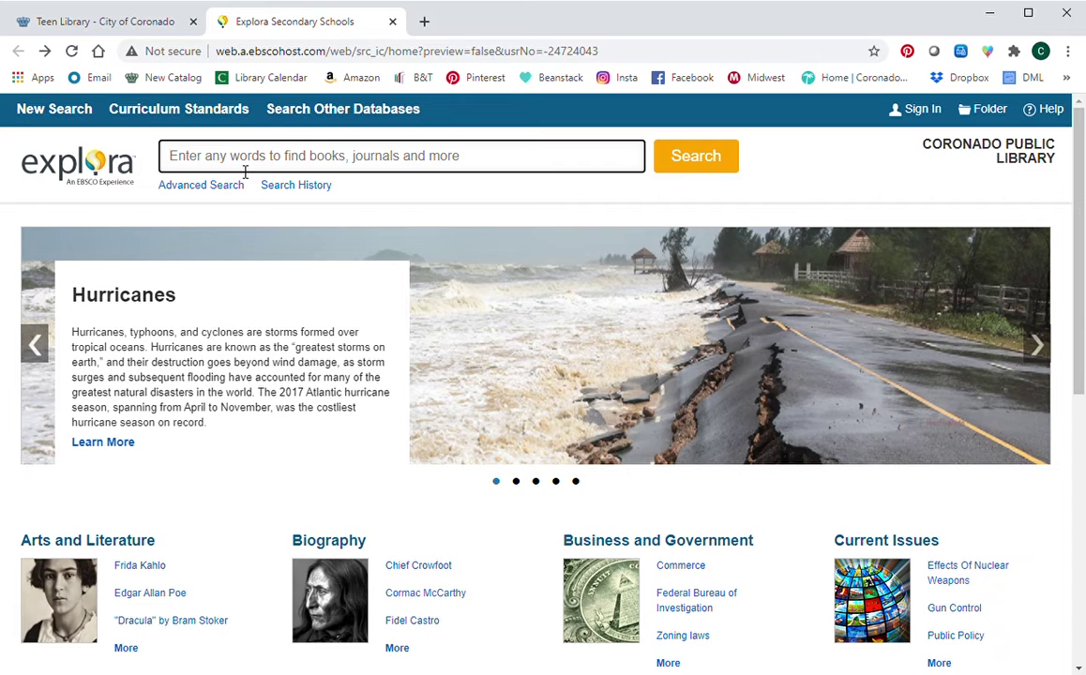
text(ro)
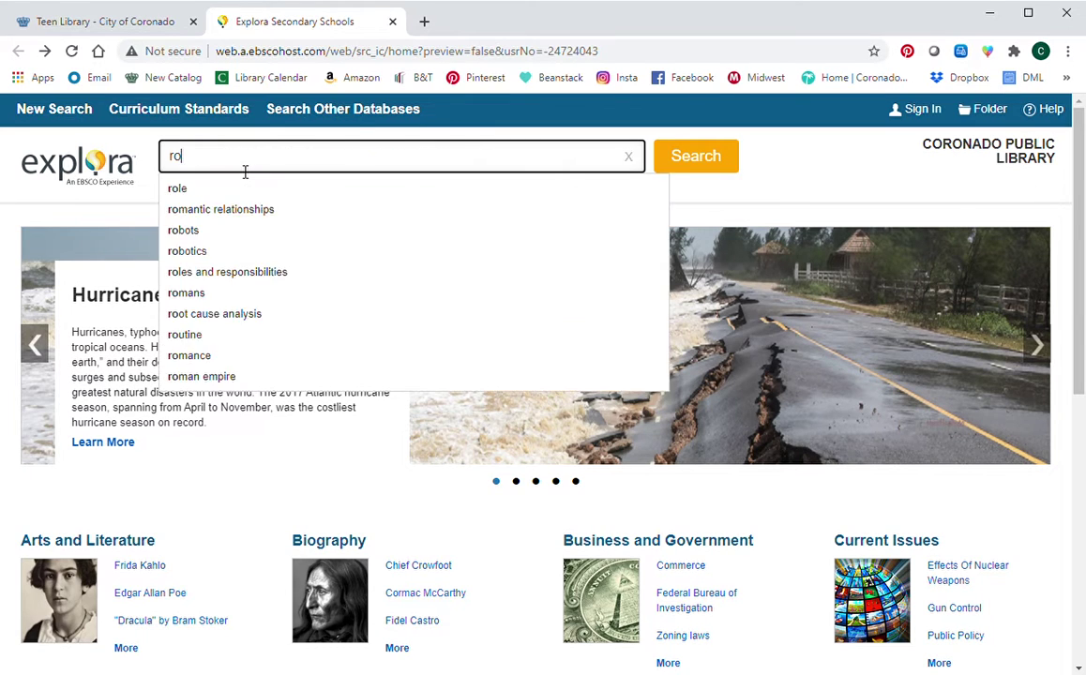
text(anoke)
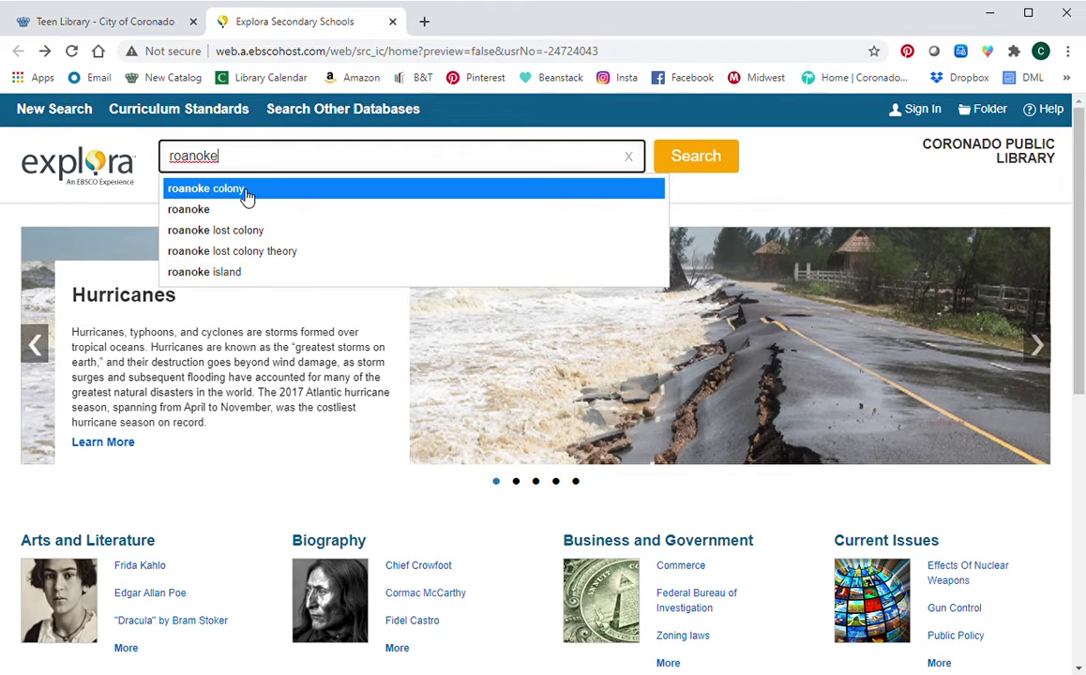
click(244, 192)
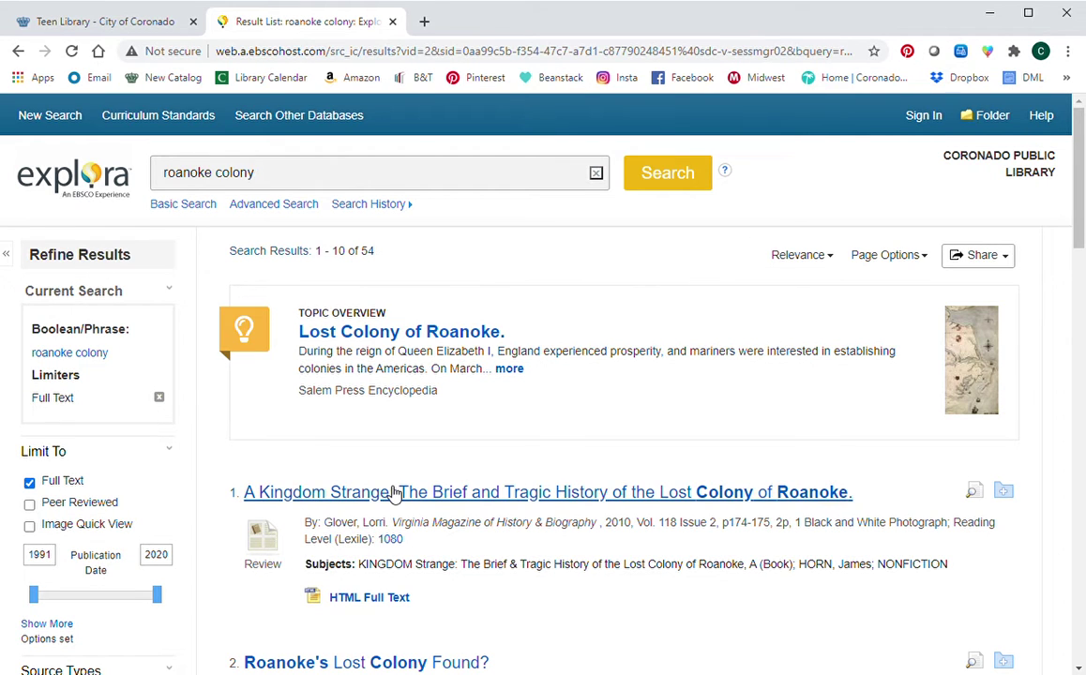
Review the source filters and results, and open the HTML full text of "Roanoke's Lost Colony Found?".
scroll(580, 448, down, 1)
scroll(587, 448, down, 2)
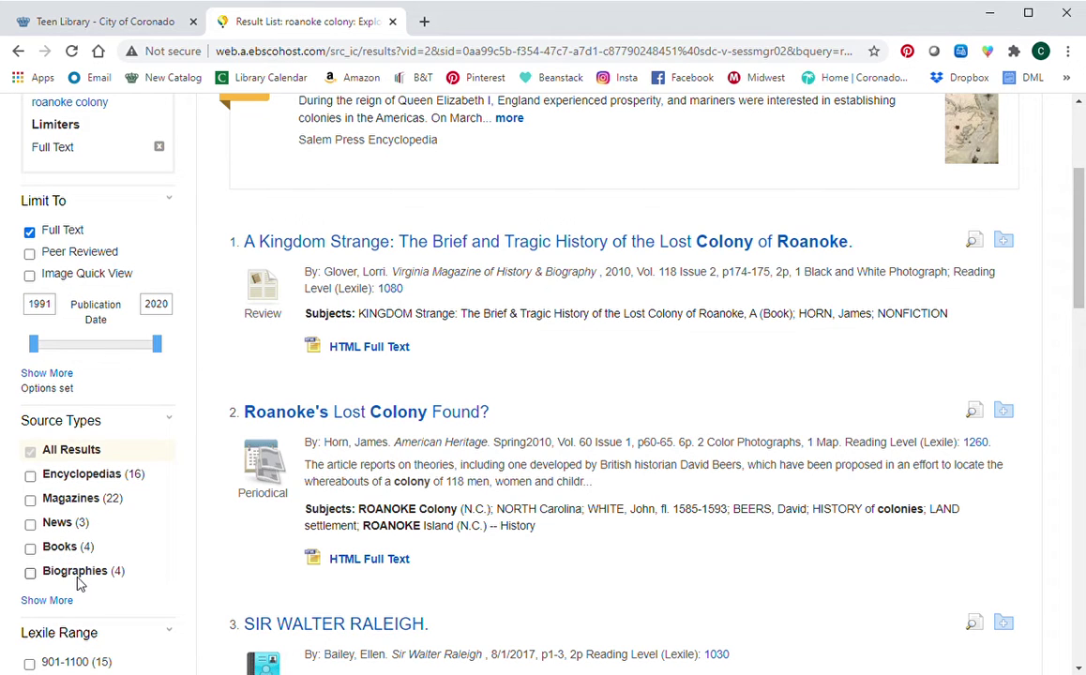
scroll(145, 557, up, 2)
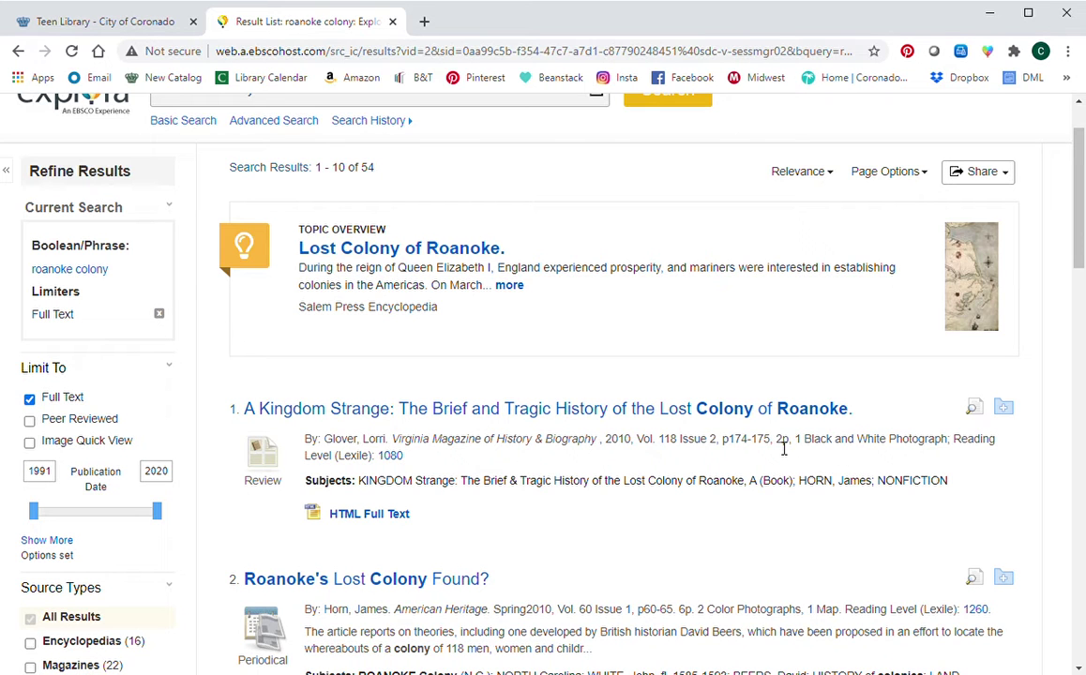
scroll(784, 448, down, 2)
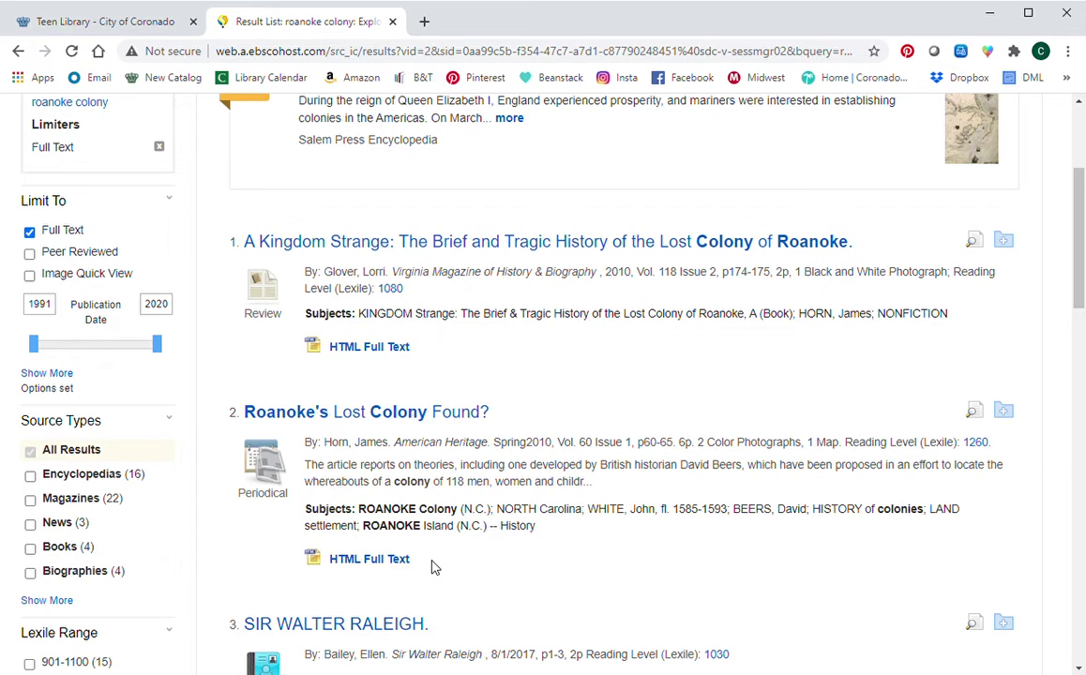
scroll(460, 554, down, 2)
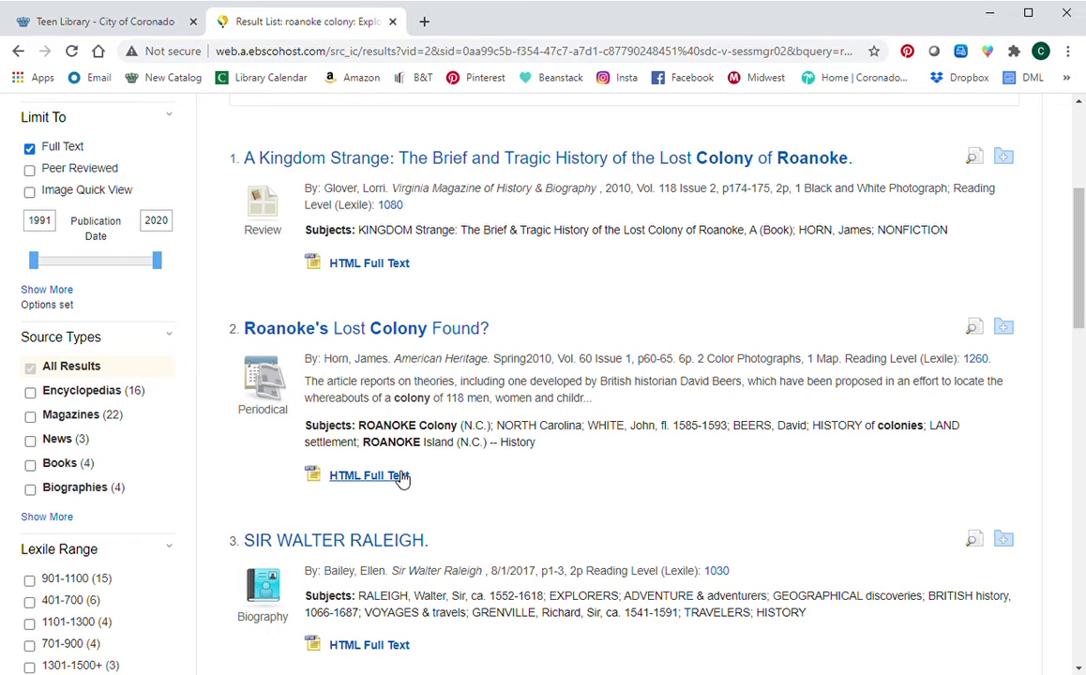
click(365, 482)
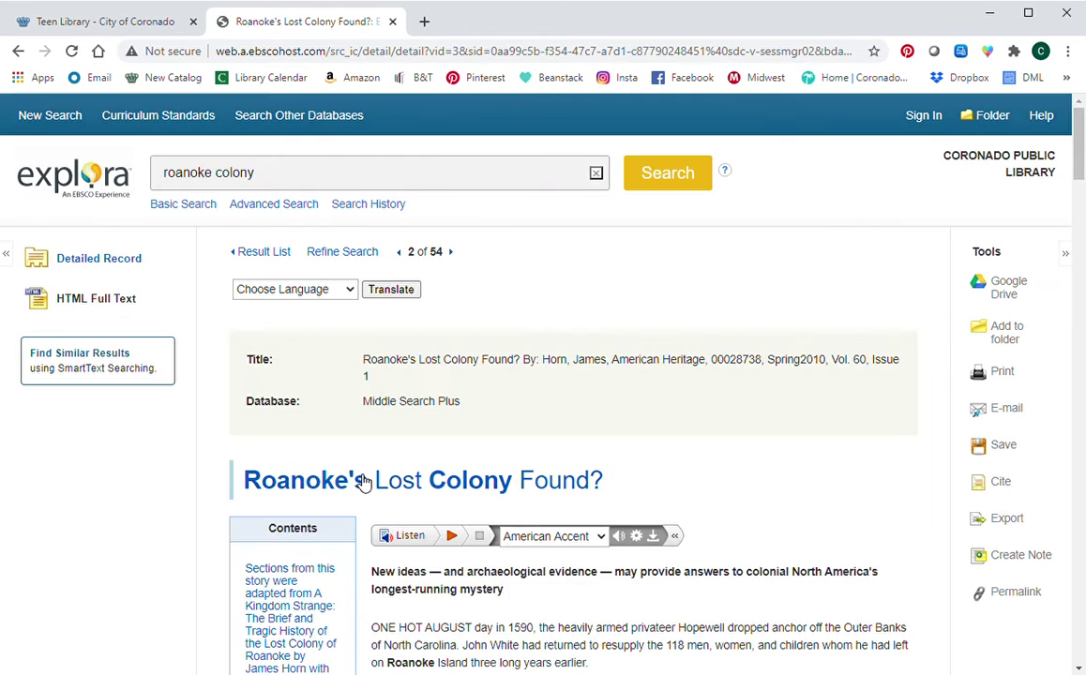
Skim the full text of the Roanoke article and add it to the folder.
scroll(792, 491, down, 2)
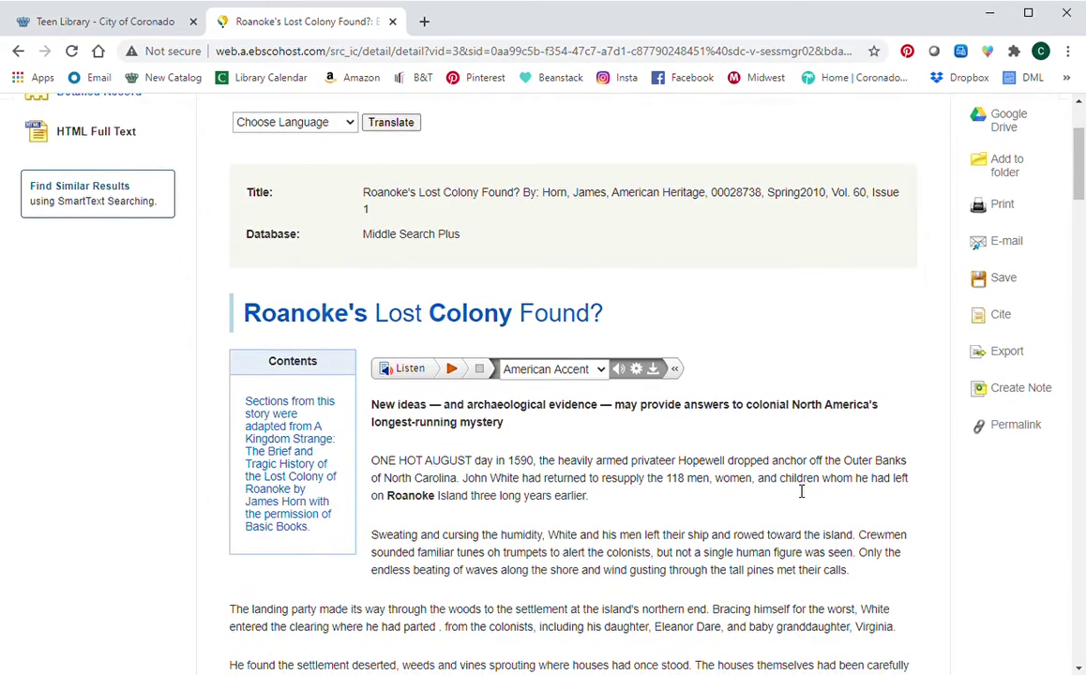
scroll(802, 491, down, 13)
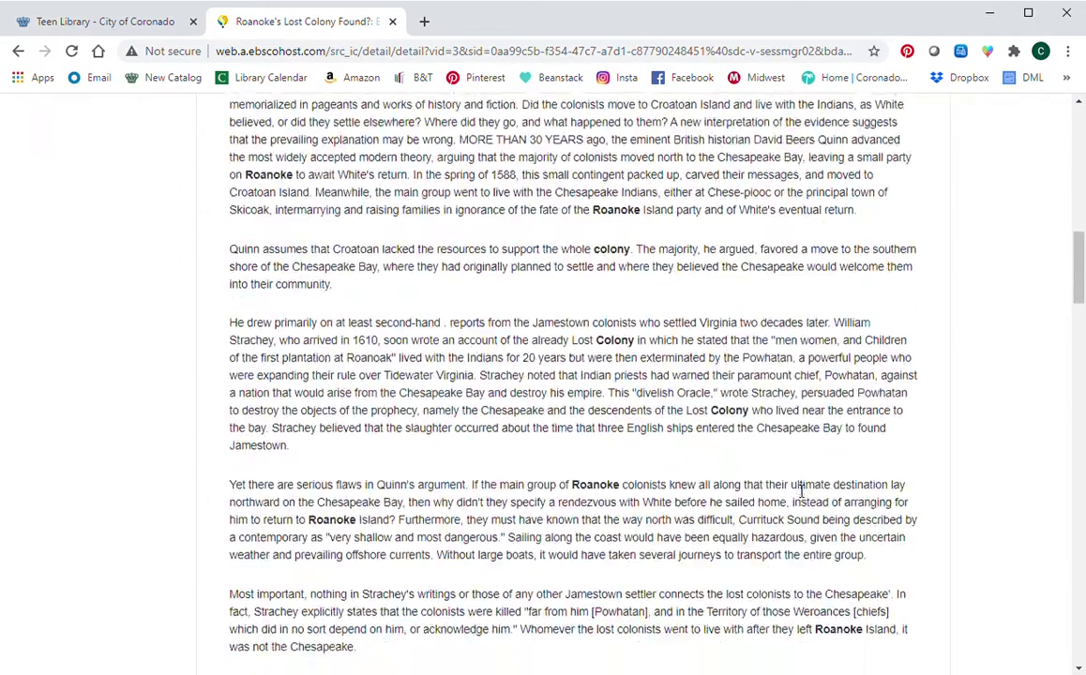
scroll(802, 490, down, 15)
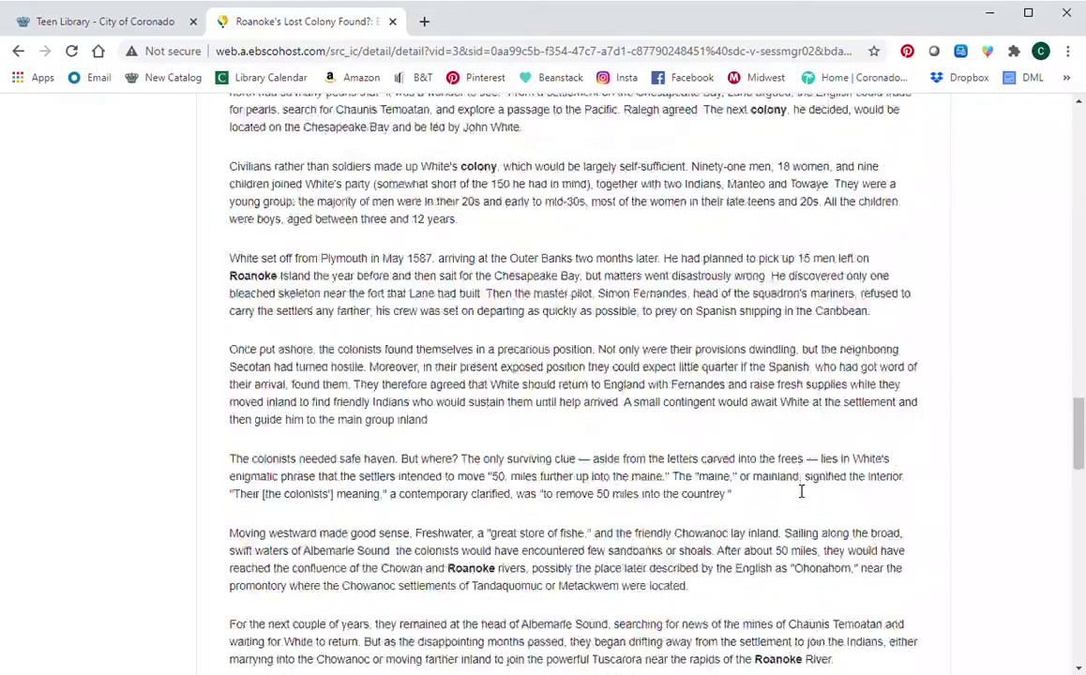
scroll(802, 490, up, 20)
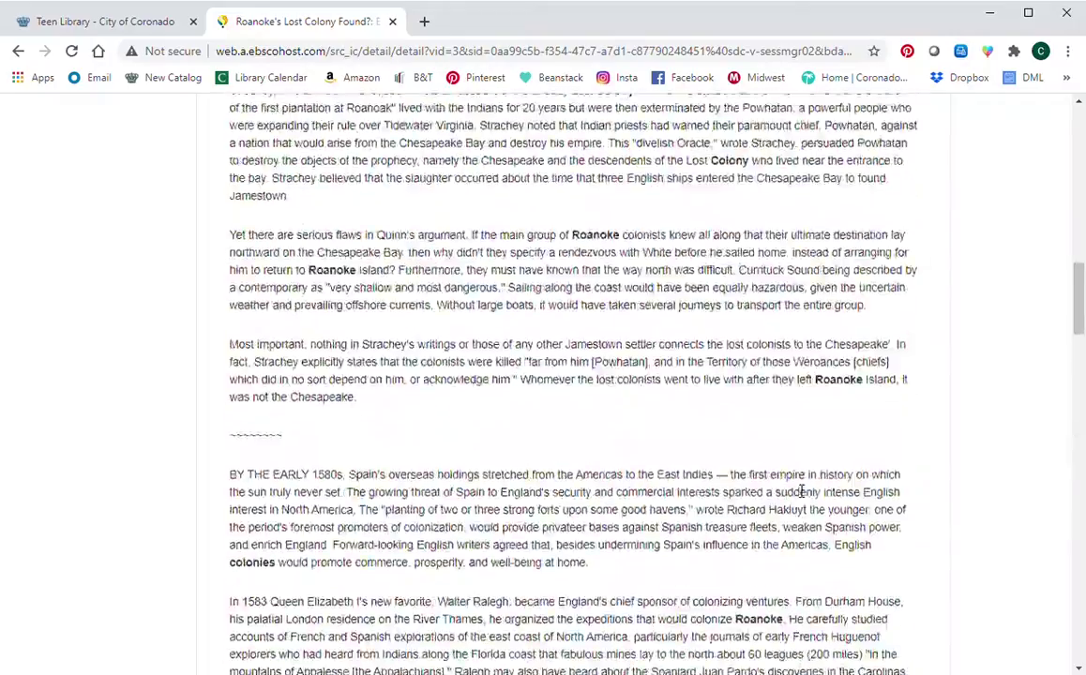
scroll(802, 491, up, 5)
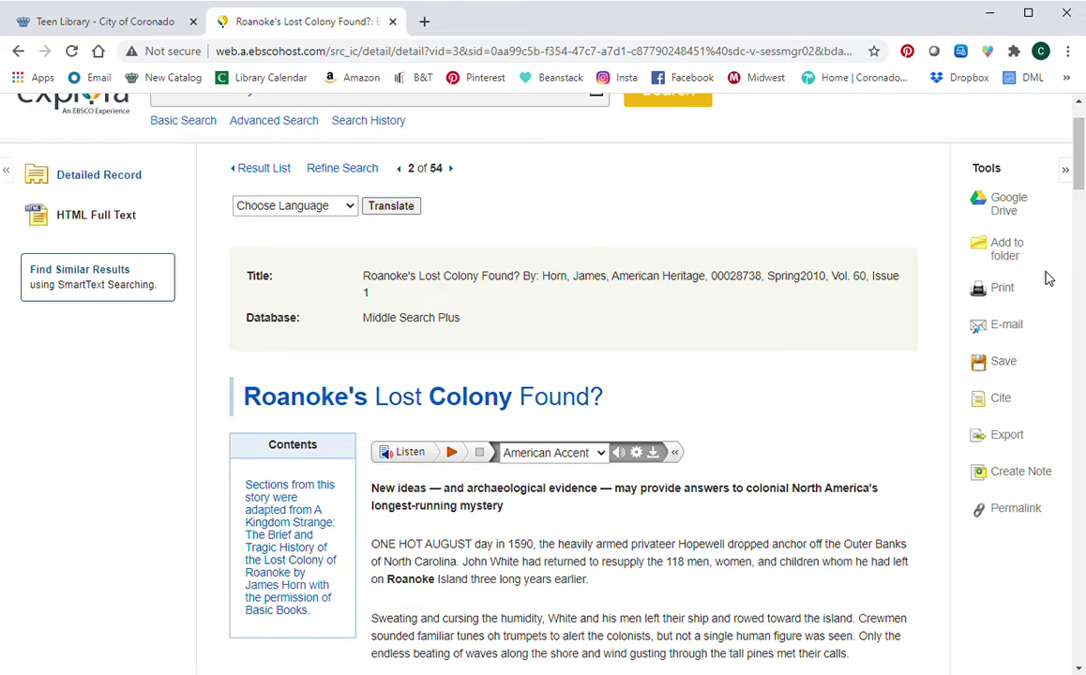
click(1009, 256)
Return to the result list and look through the other Roanoke colony sources.
scroll(1000, 274, up, 2)
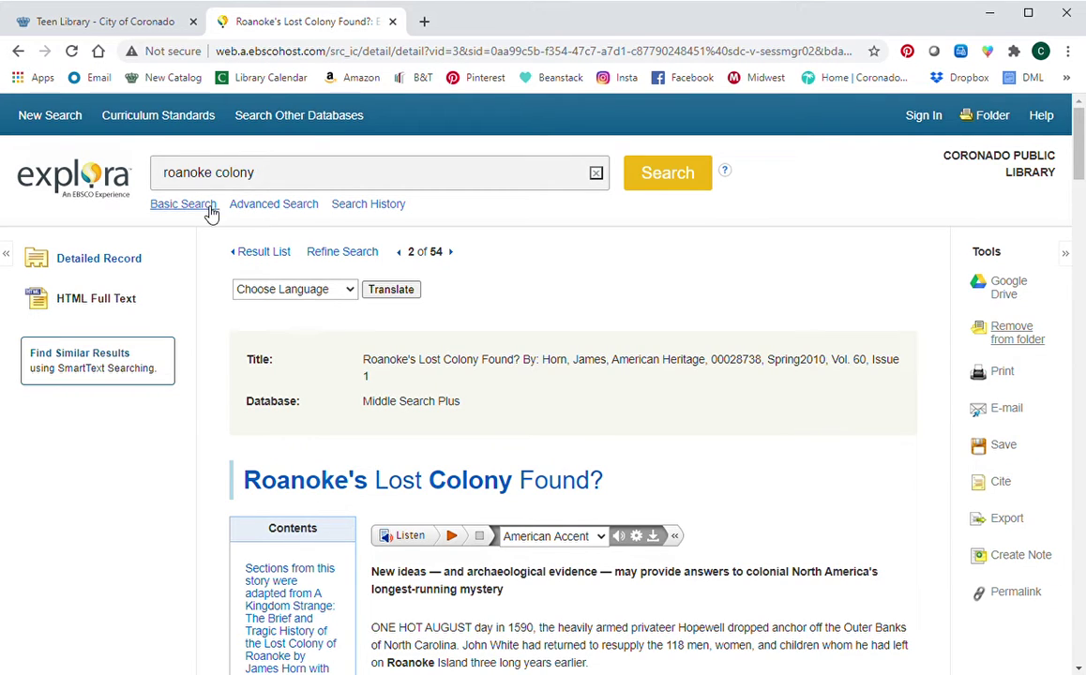
click(276, 262)
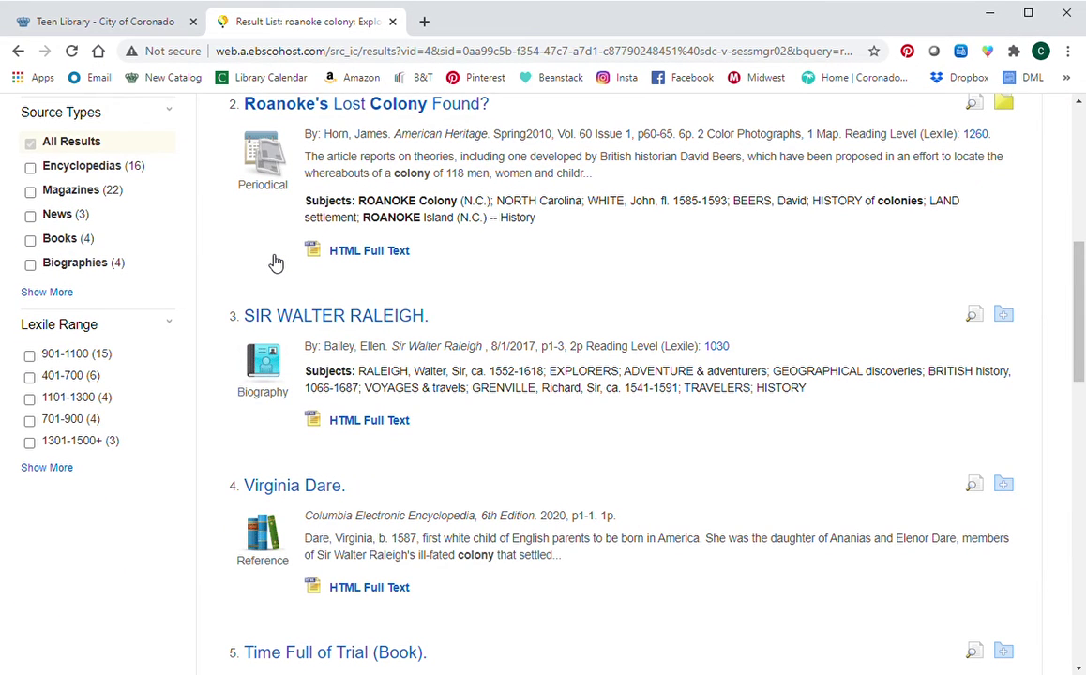
scroll(276, 263, up, 2)
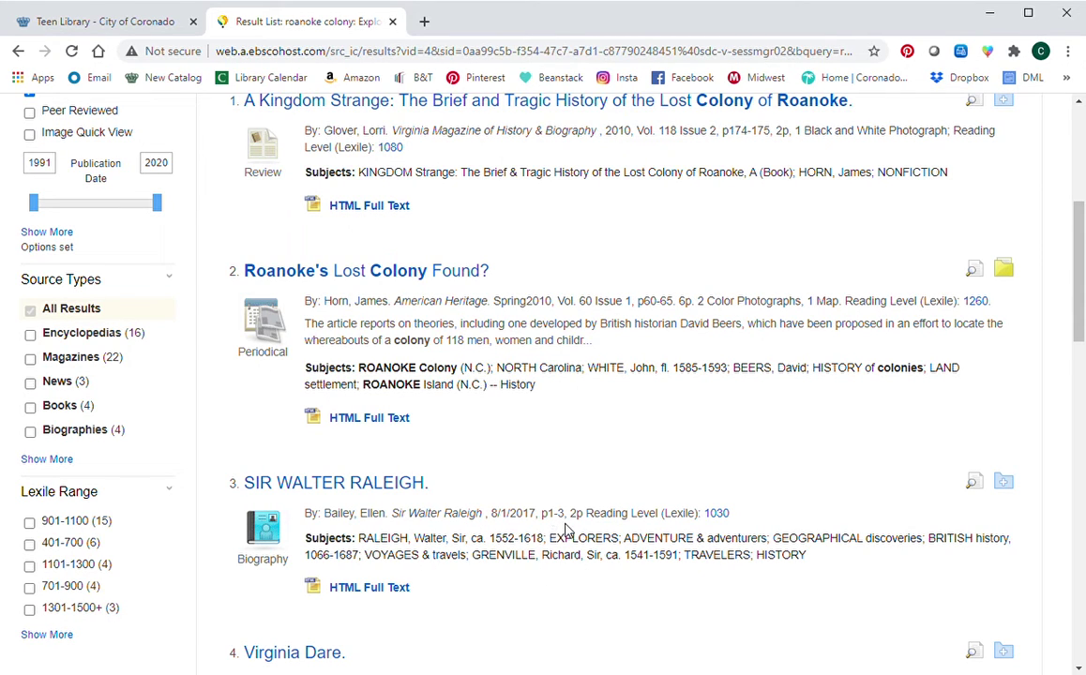
scroll(566, 531, down, 2)
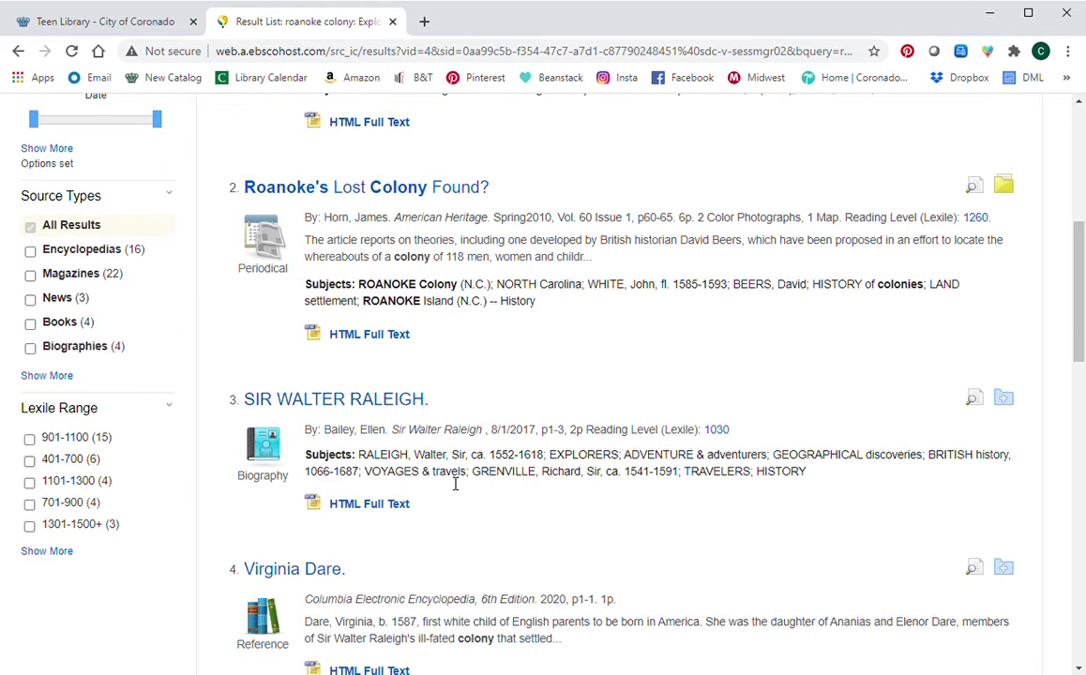
scroll(456, 482, down, 3)
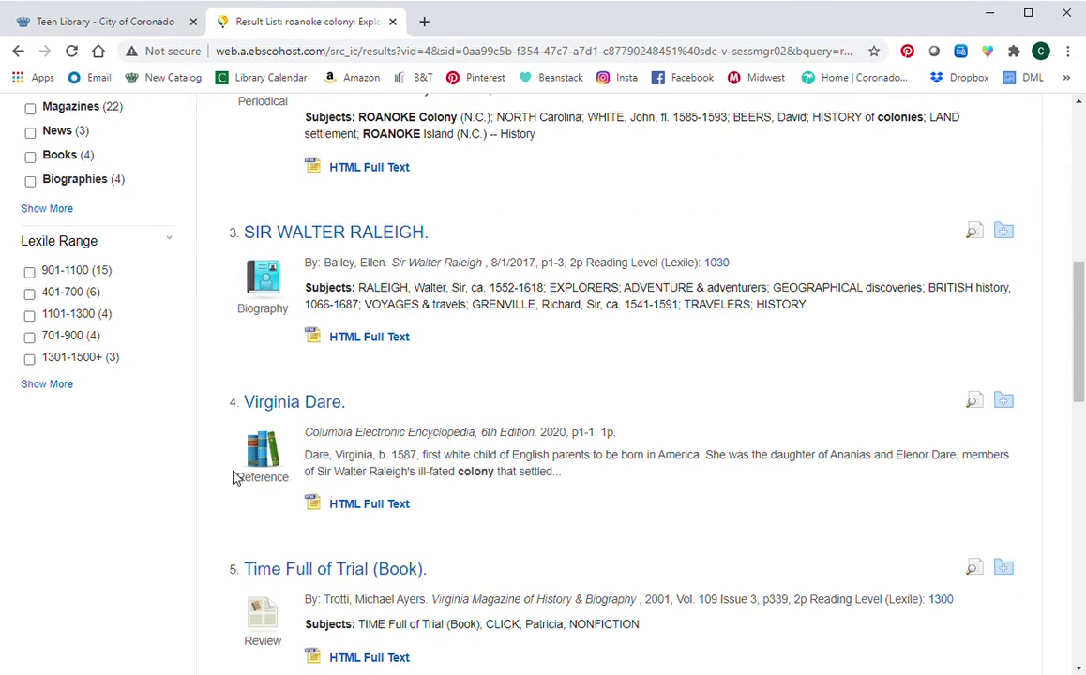
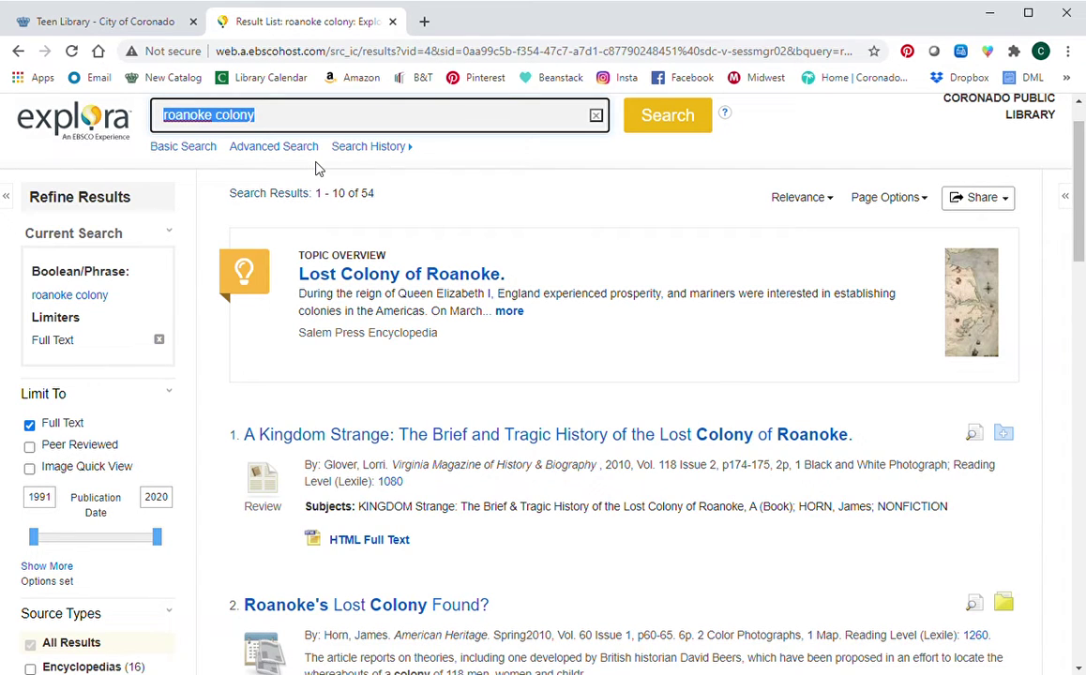
Search Explora for the suggested term "thomas jefferson".
text(thomas)
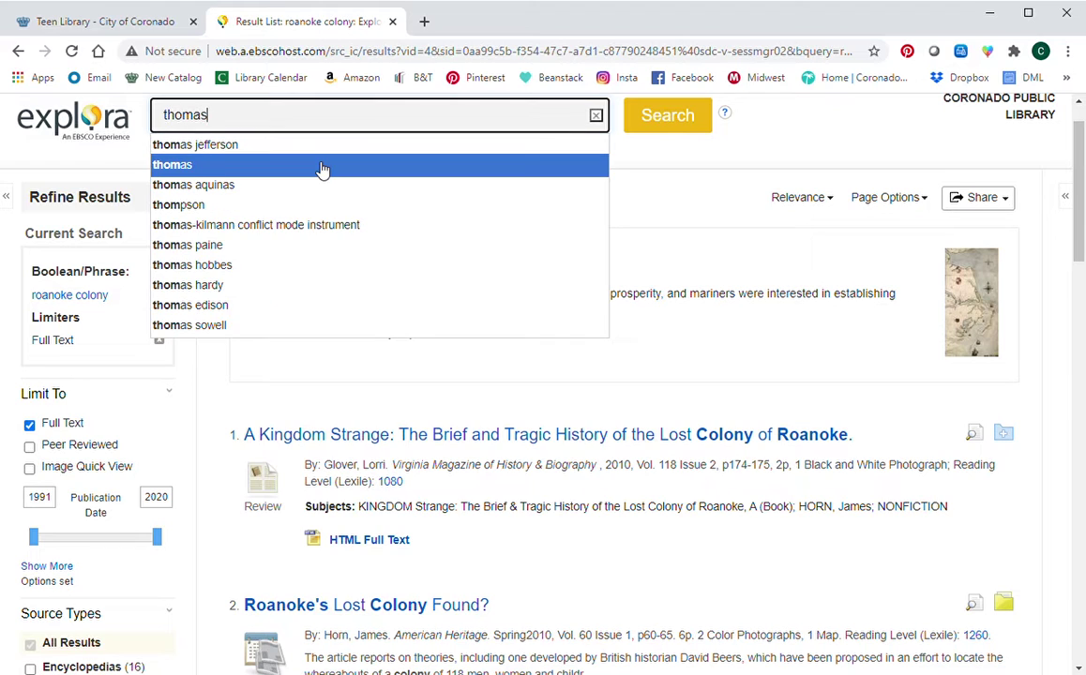
key(Up)
click(692, 115)
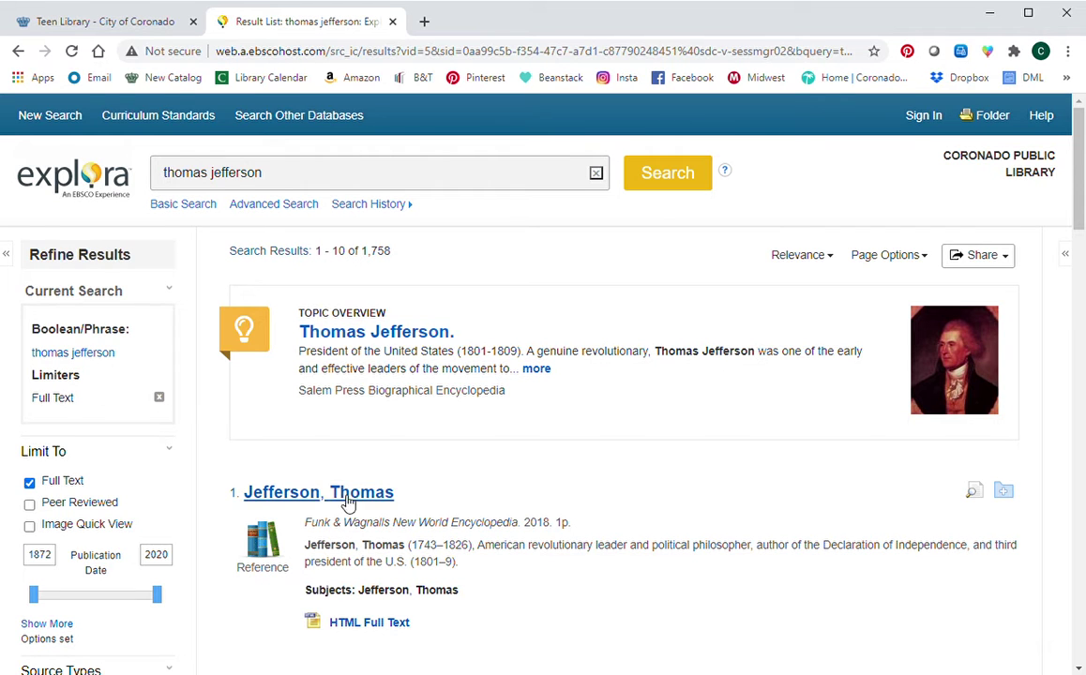
Limit the Thomas Jefferson results to Primary Source Documents and look through the listed sources.
scroll(381, 560, down, 3)
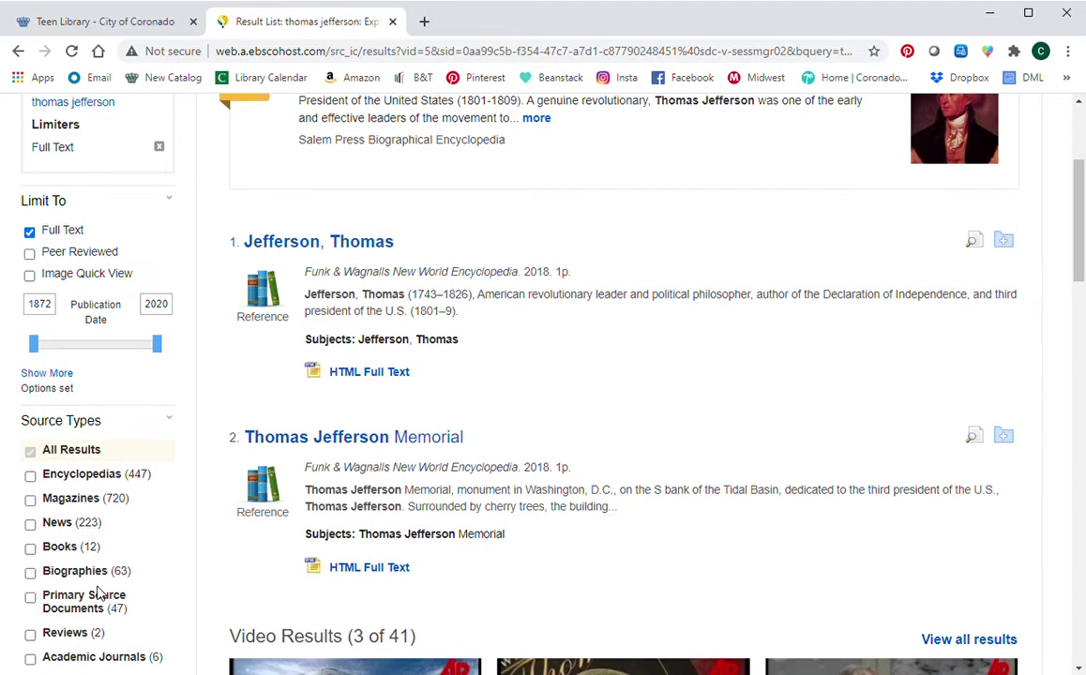
click(31, 599)
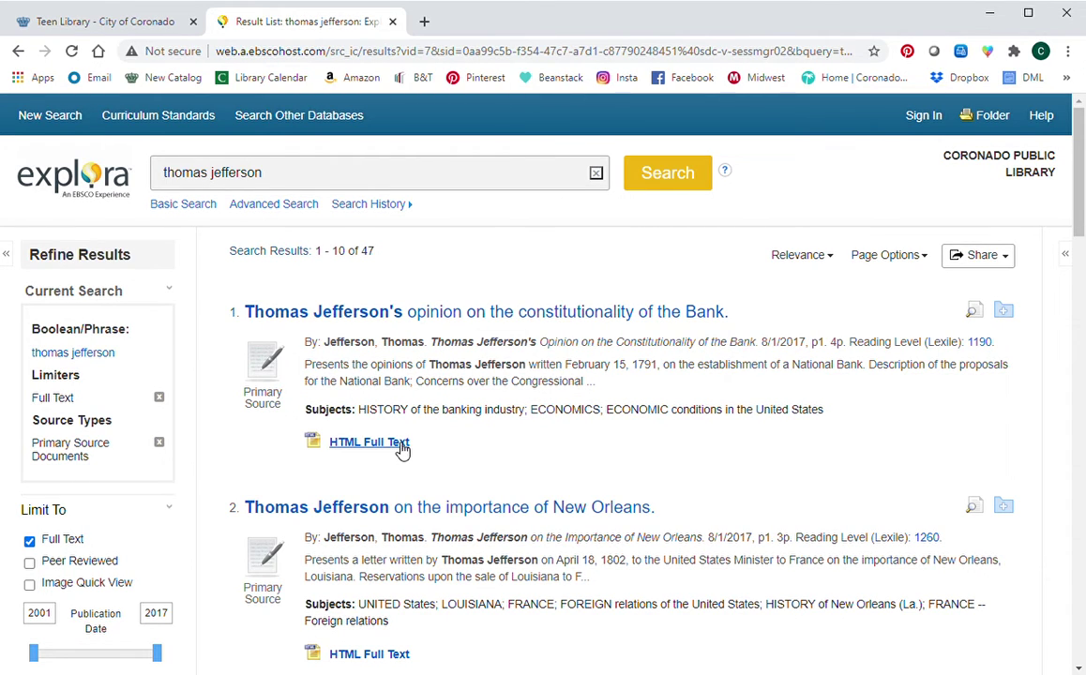
scroll(424, 422, down, 2)
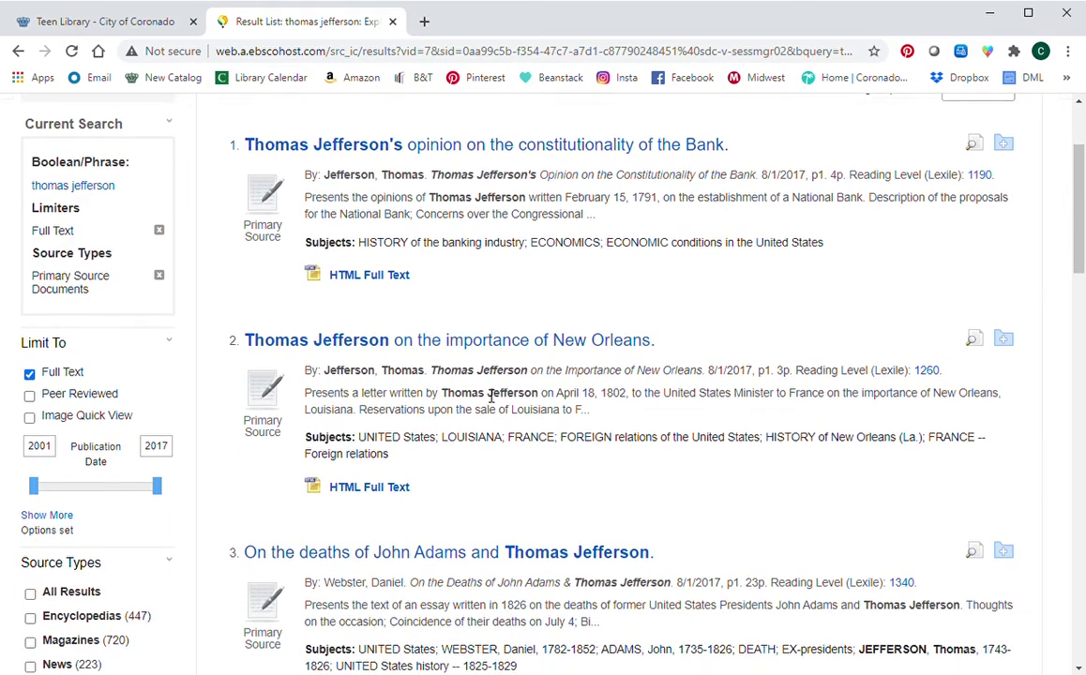
scroll(489, 397, down, 2)
scroll(490, 397, down, 3)
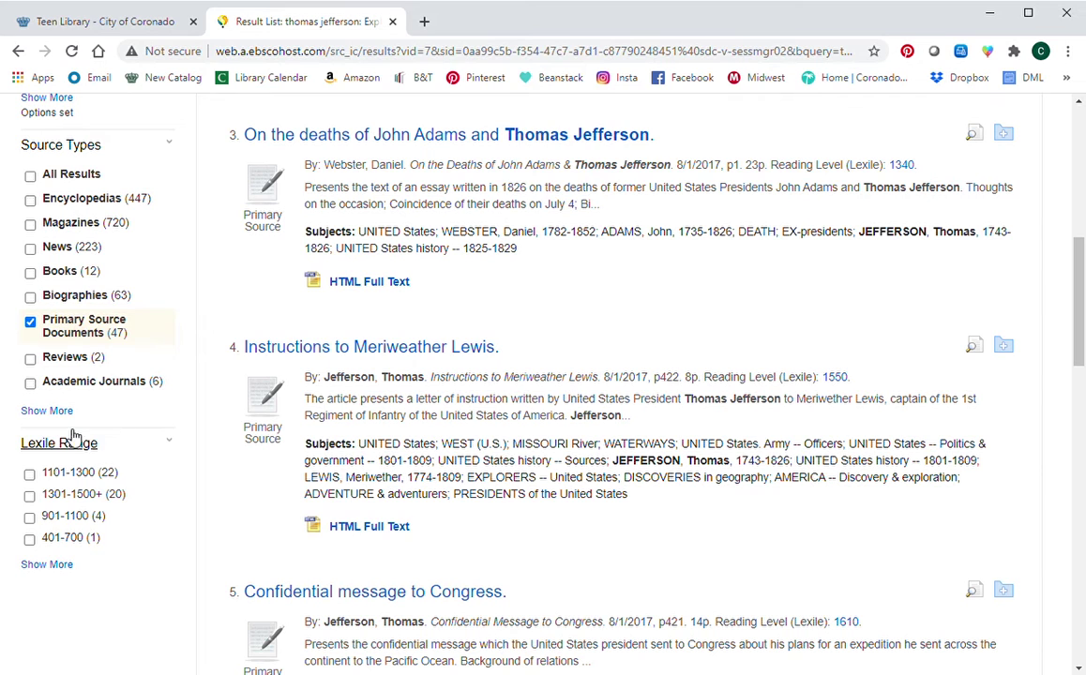
Switch the source type filter from Primary Source Documents to Academic Journals.
click(31, 385)
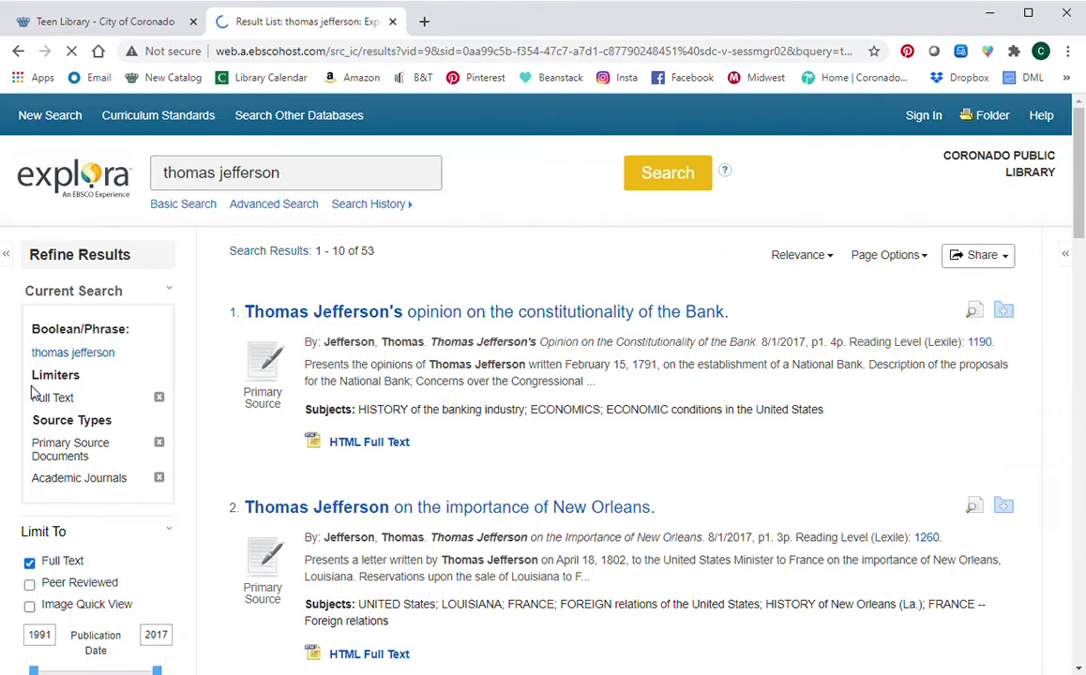
scroll(31, 388, down, 4)
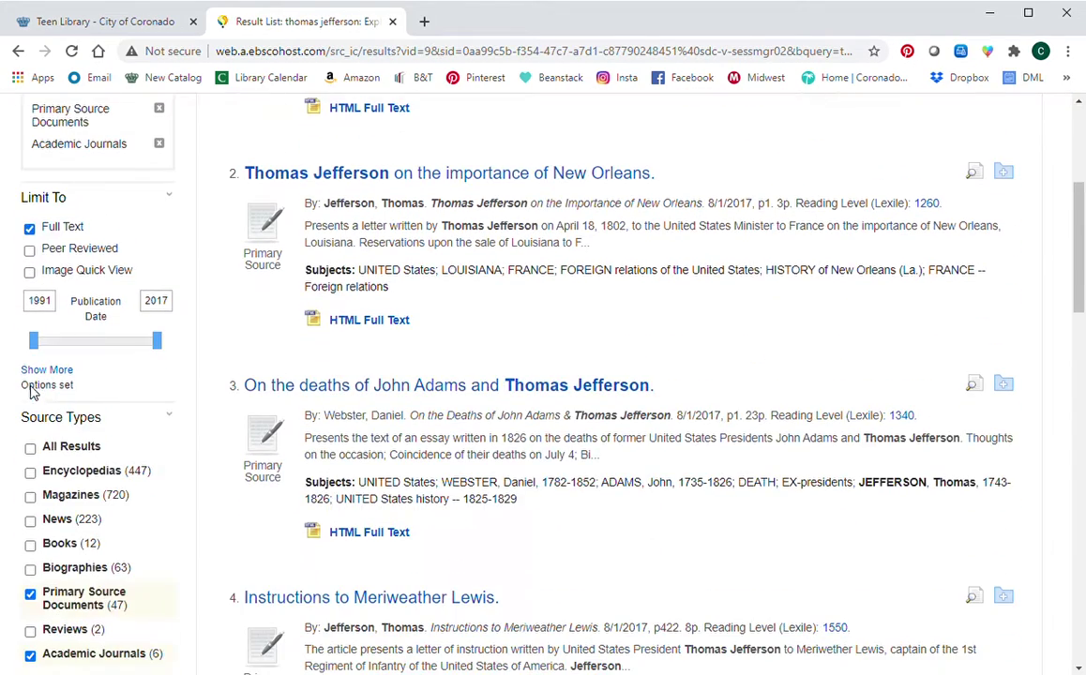
click(30, 594)
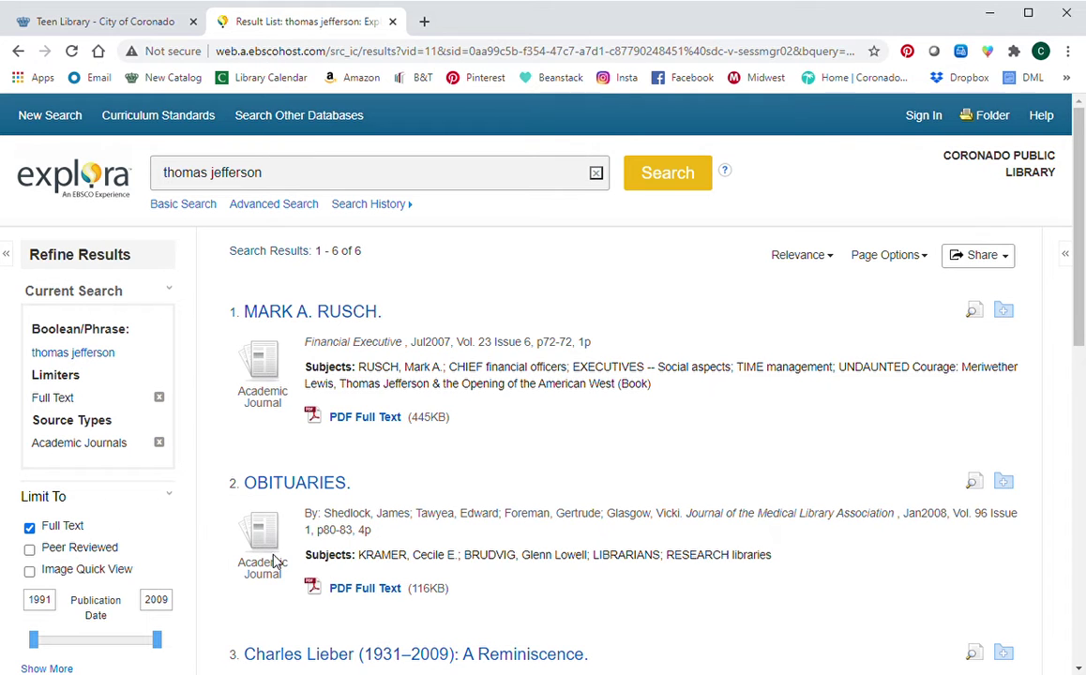
Look through the academic journal results and remove the Academic Journals filter.
scroll(274, 563, down, 5)
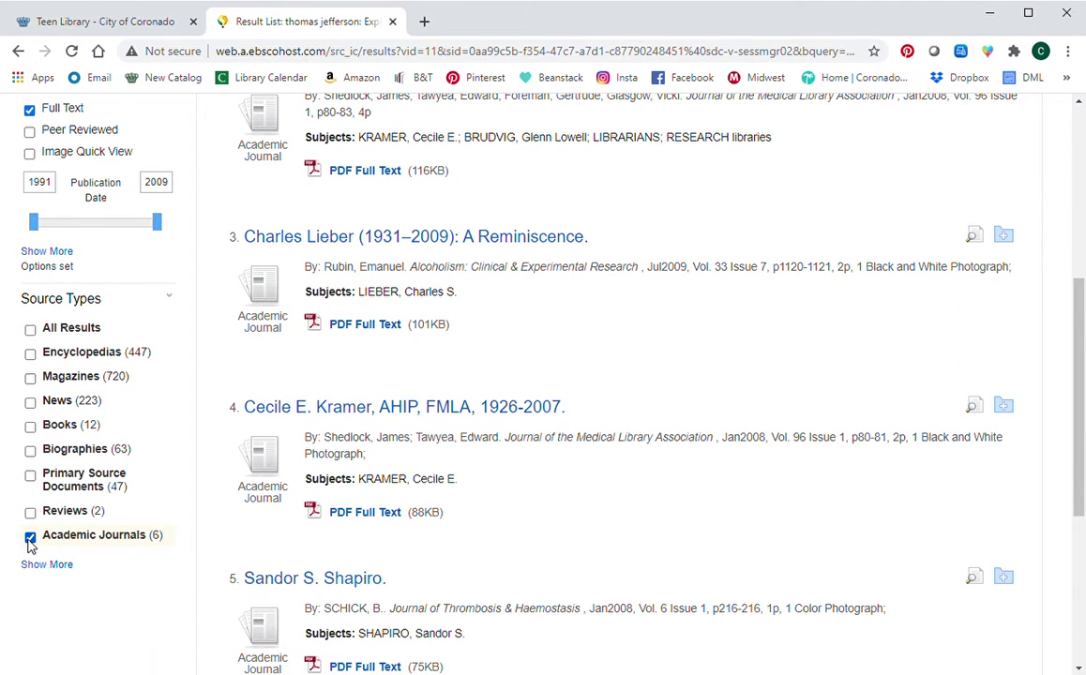
click(30, 538)
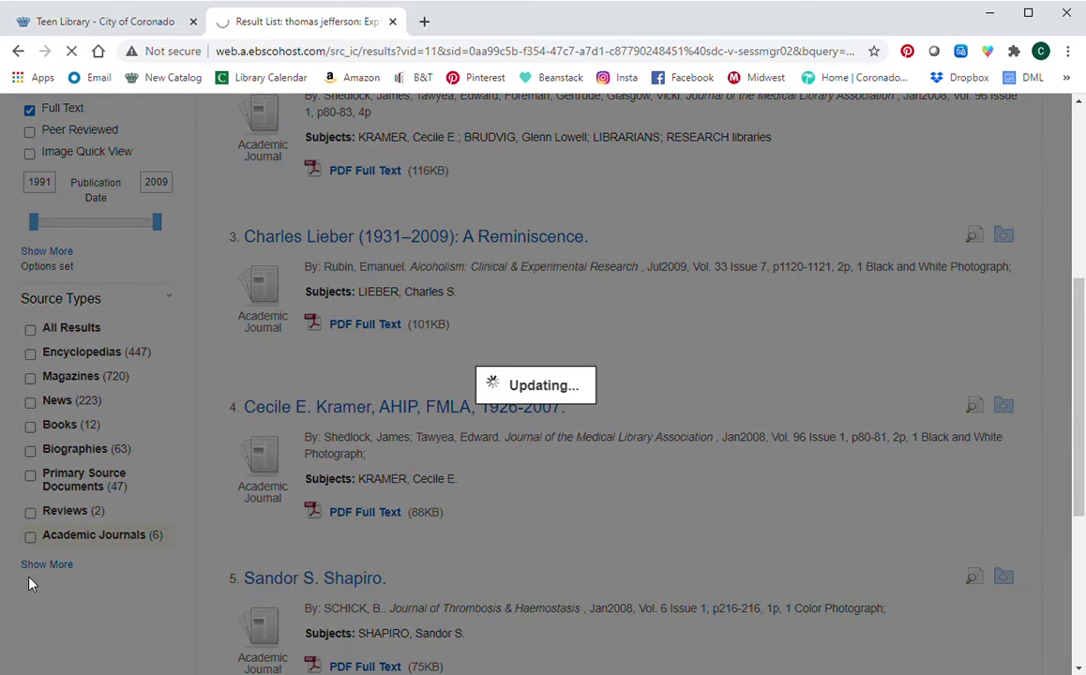